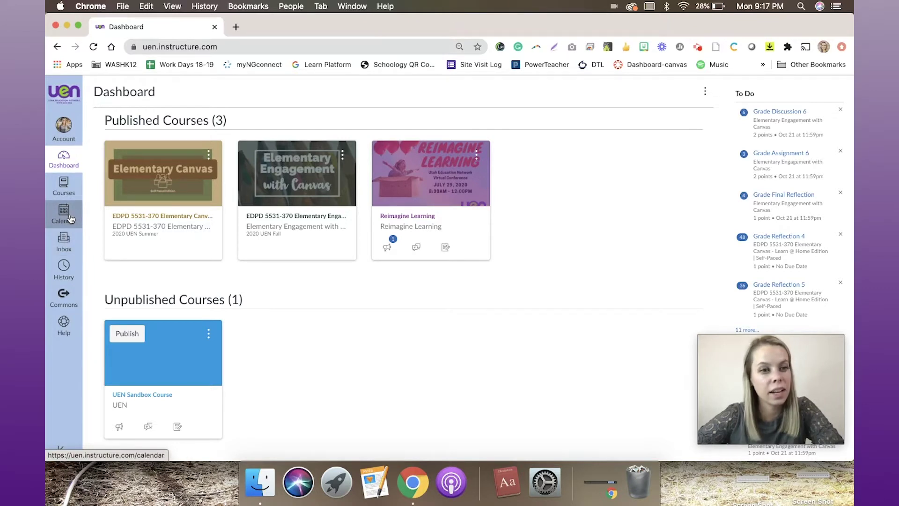
Open the Calendar, look over the agenda list, then switch to the October 2020 month grid
left_click(65, 216)
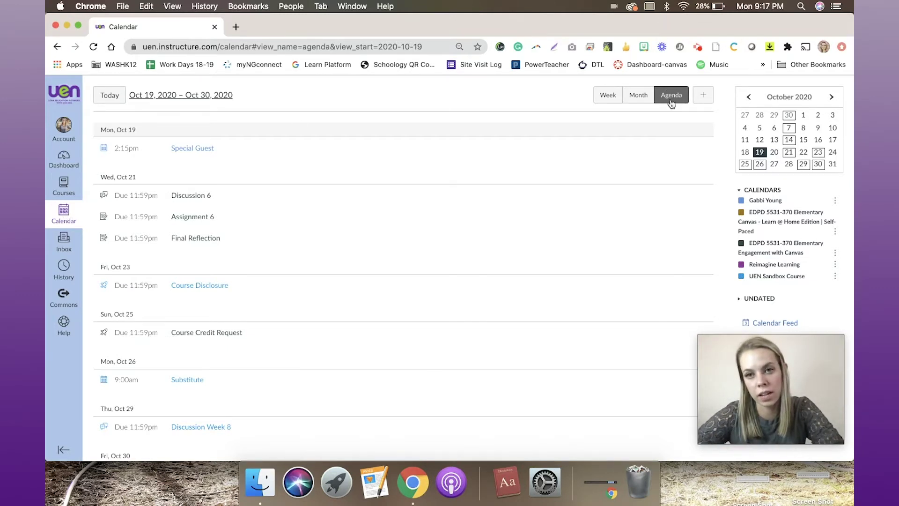
scroll(282, 181, "down", 2)
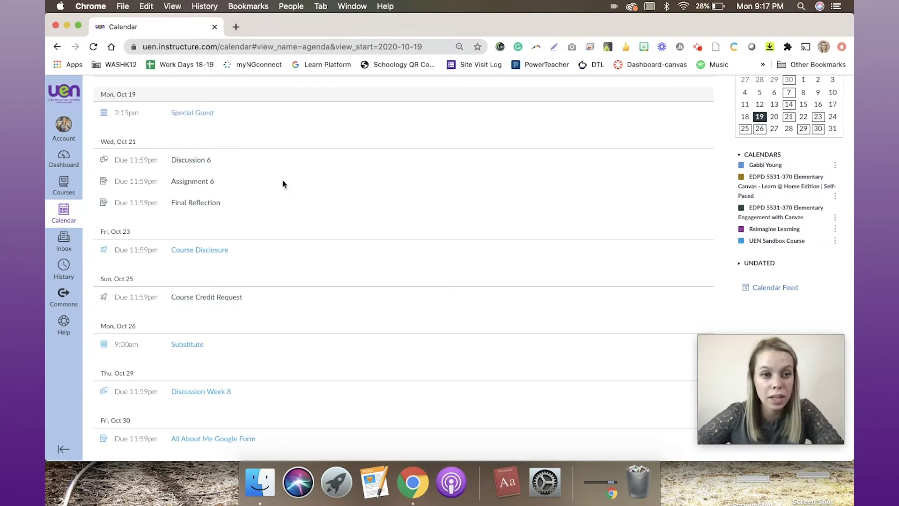
scroll(283, 181, "up", 2)
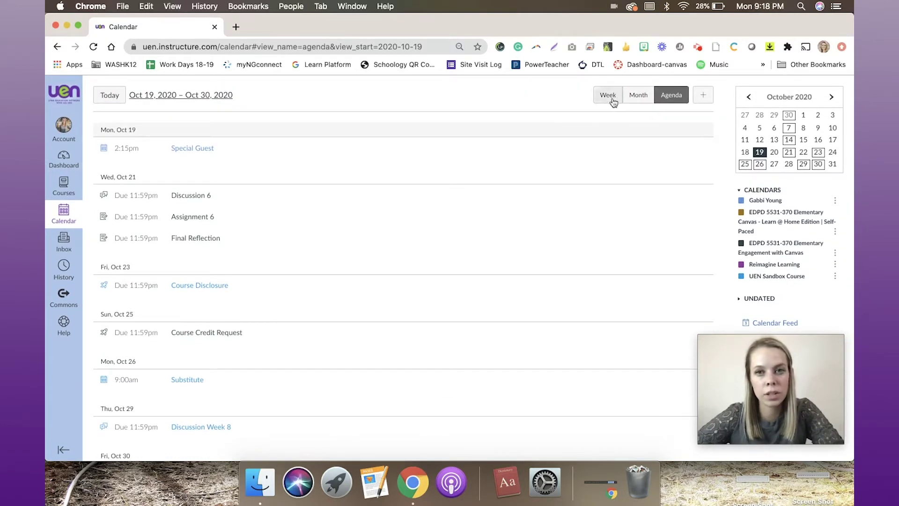
left_click(639, 97)
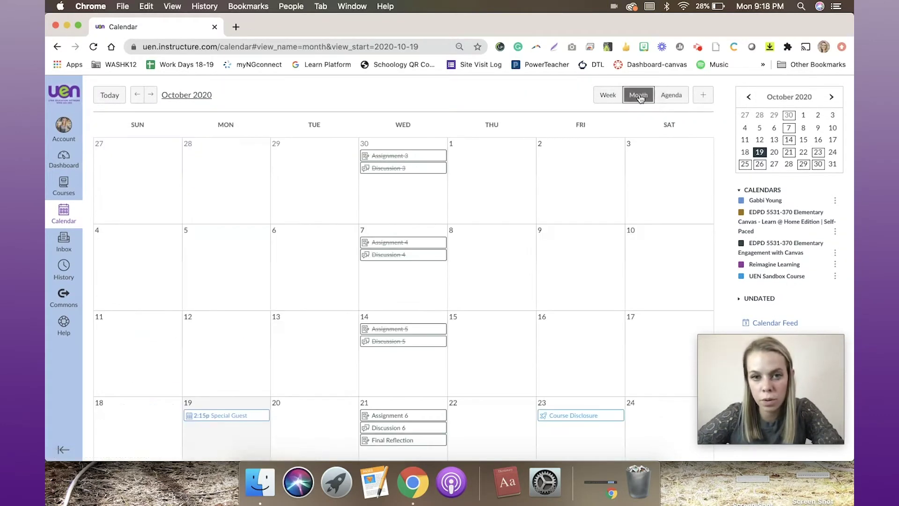
scroll(514, 237, "down", 2)
scroll(514, 237, "down", 2)
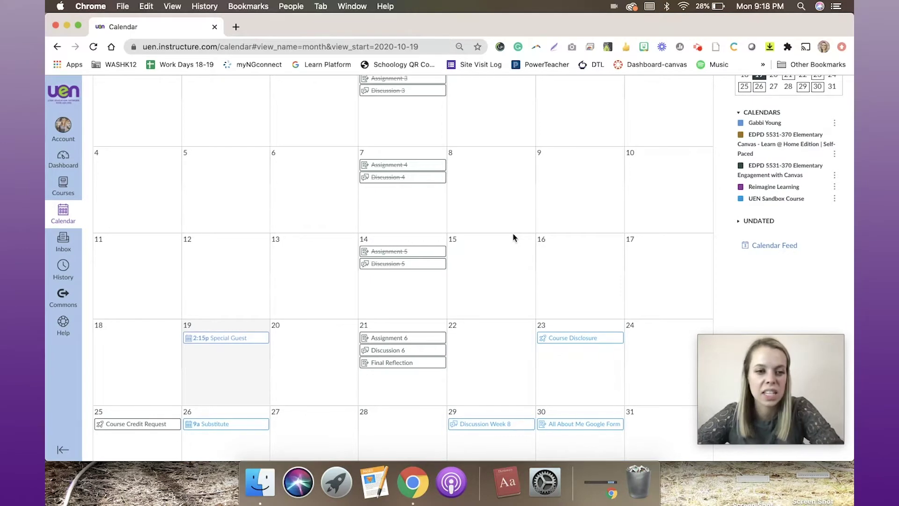
scroll(513, 234, "down", 1)
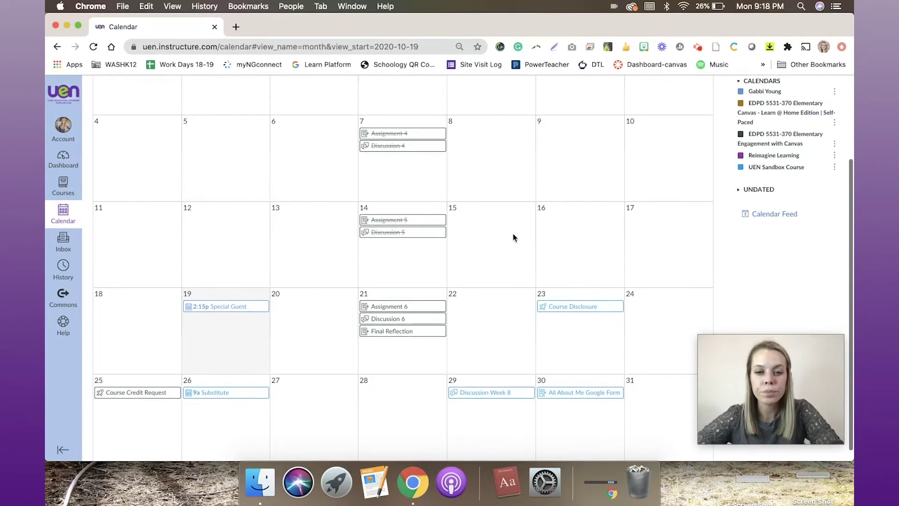
scroll(513, 238, "down", 1)
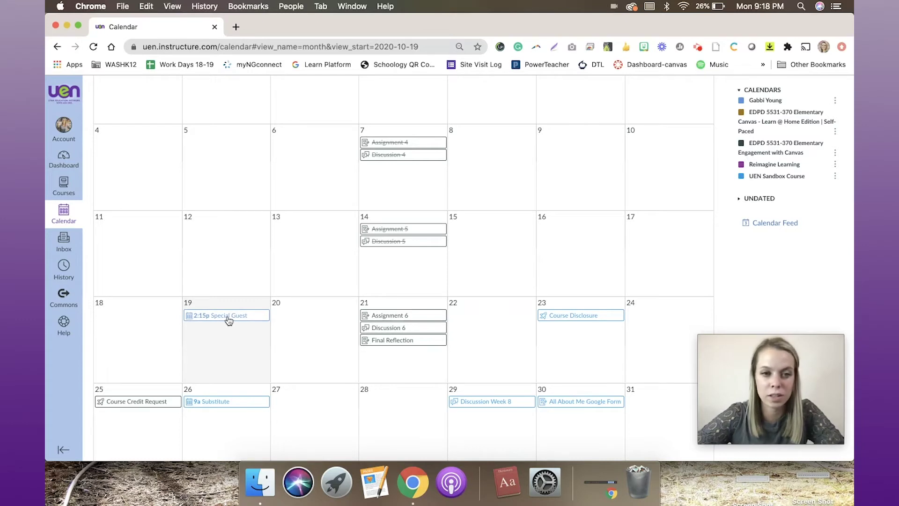
mouse_move(228, 320)
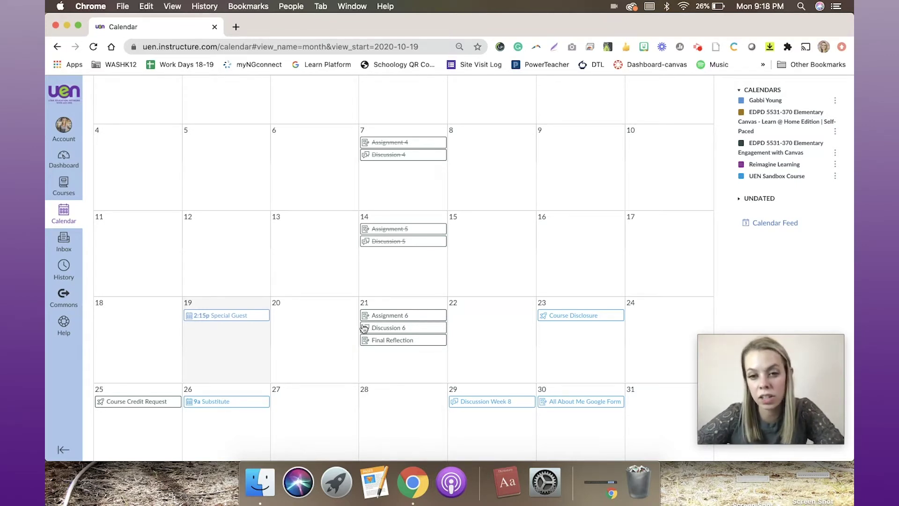
mouse_move(364, 328)
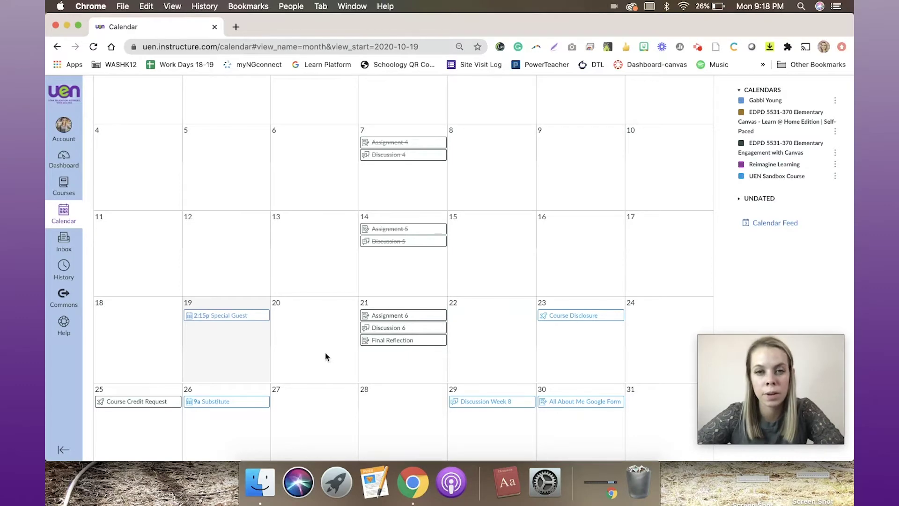
scroll(432, 251, "up", 3)
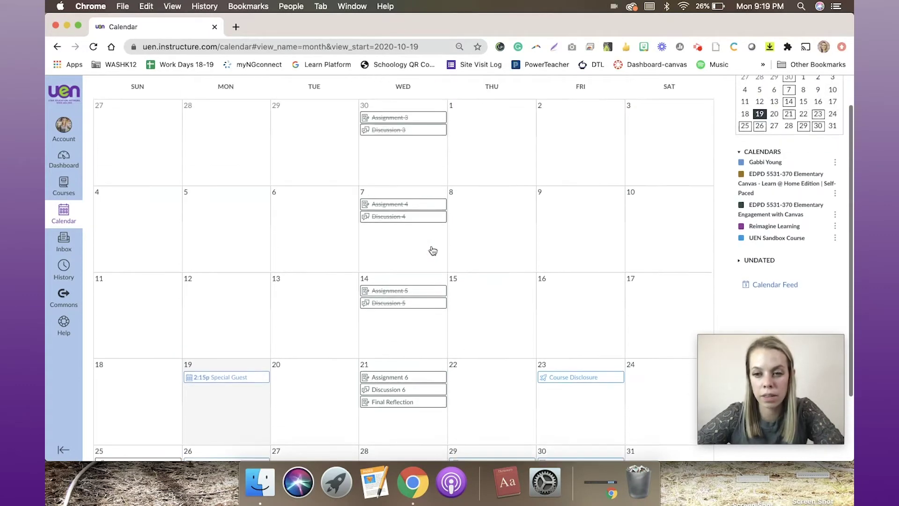
scroll(432, 251, "up", 2)
Switch to the Oct 18–24, 2020 week view and scroll through its hourly grid
left_click(611, 96)
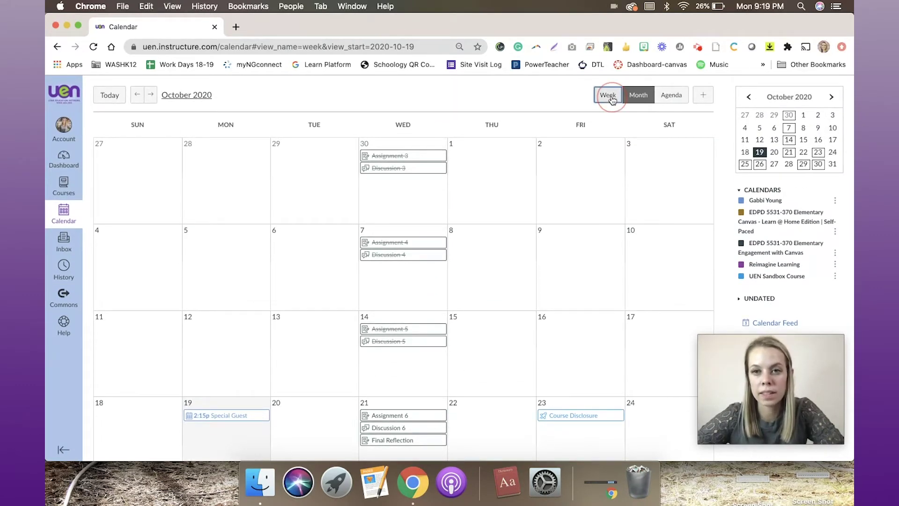
scroll(505, 265, "down", 2)
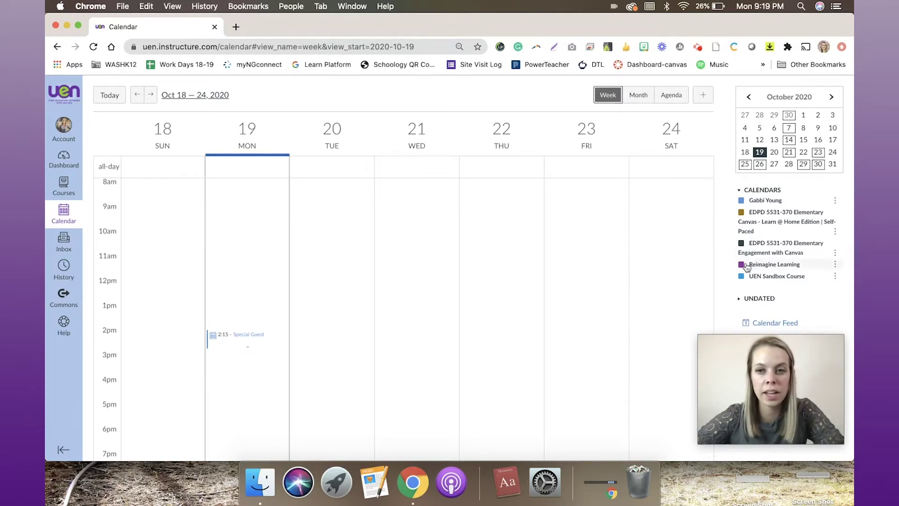
scroll(722, 270, "down", 4)
scroll(721, 269, "down", 1)
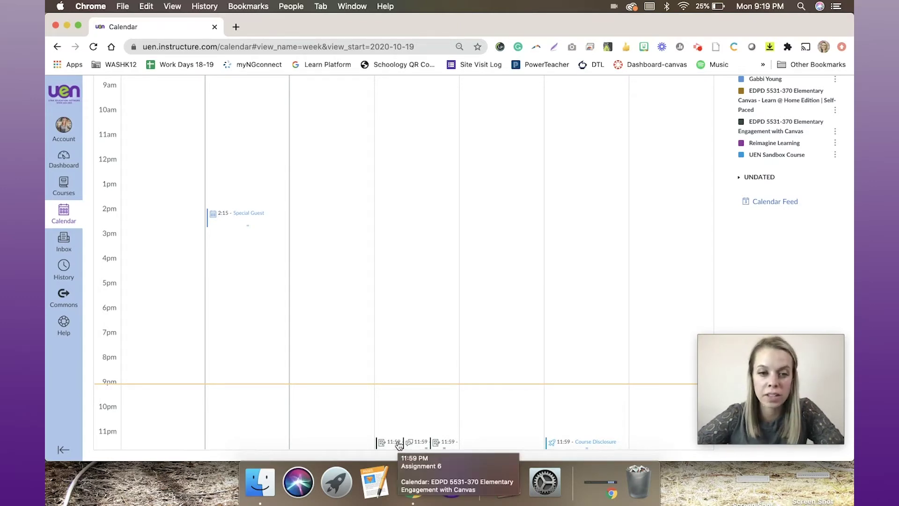
scroll(429, 343, "up", 3)
scroll(429, 344, "up", 5)
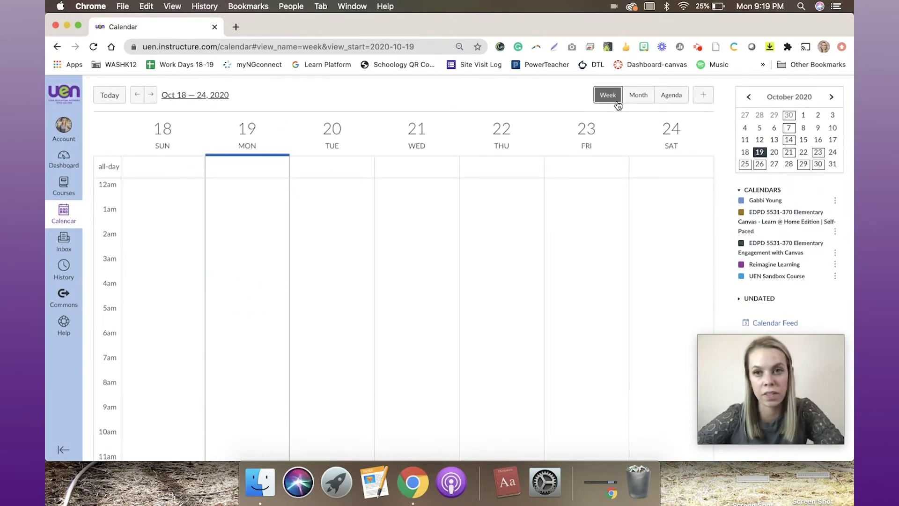
scroll(522, 345, "down", 3)
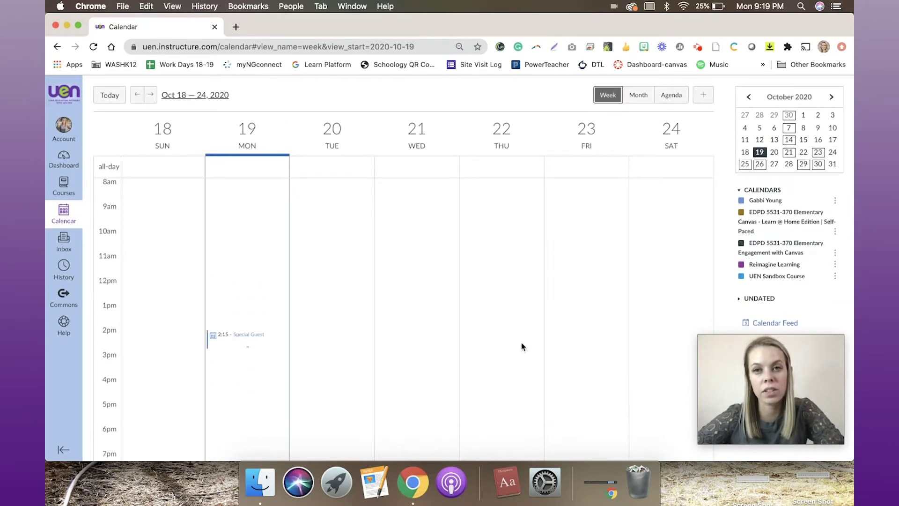
scroll(522, 345, "down", 5)
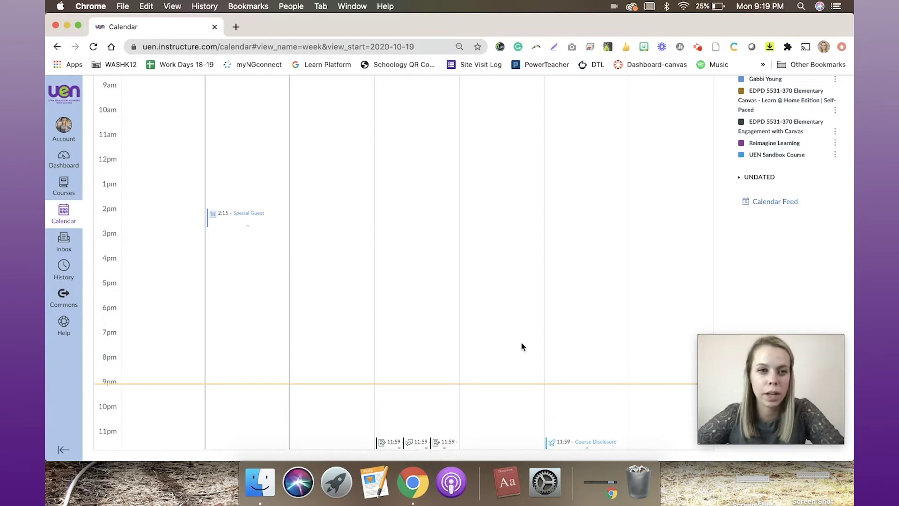
scroll(393, 317, "up", 4)
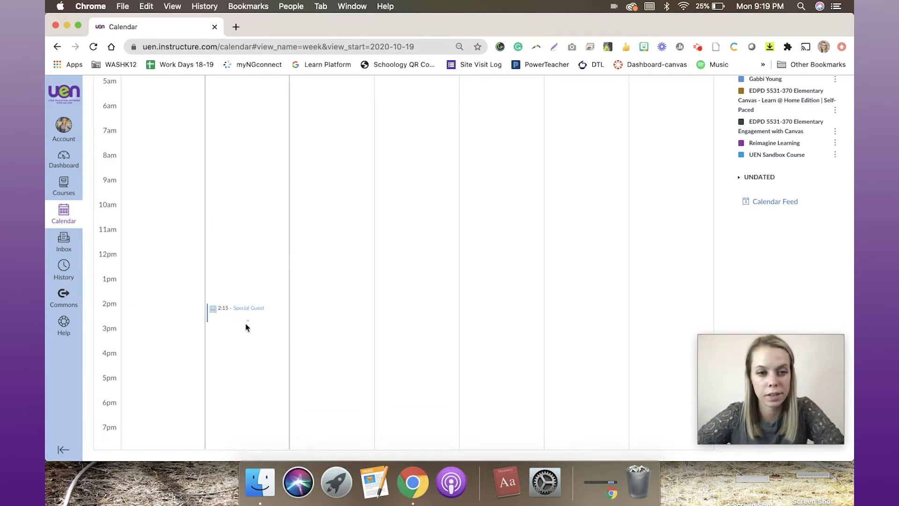
scroll(246, 327, "up", 12)
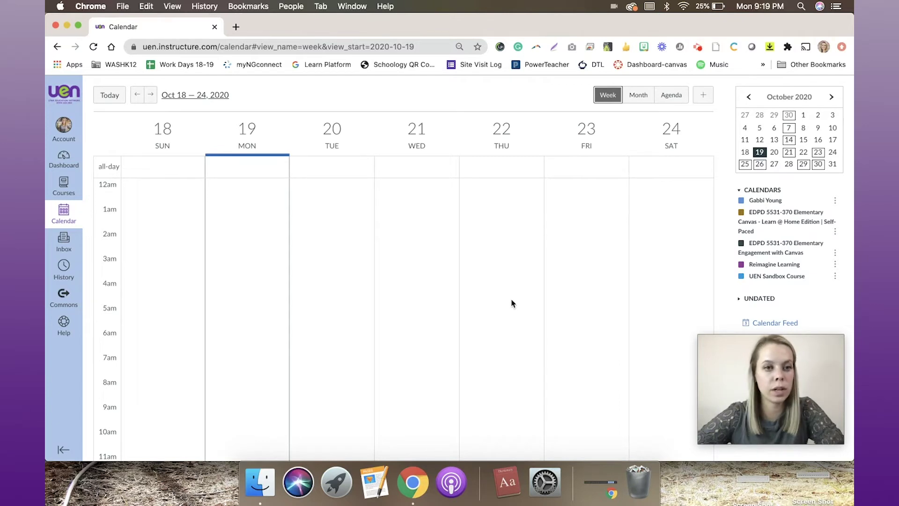
Go back to the October 2020 month grid and open a blank event form dated 2020-10-19
left_click(637, 95)
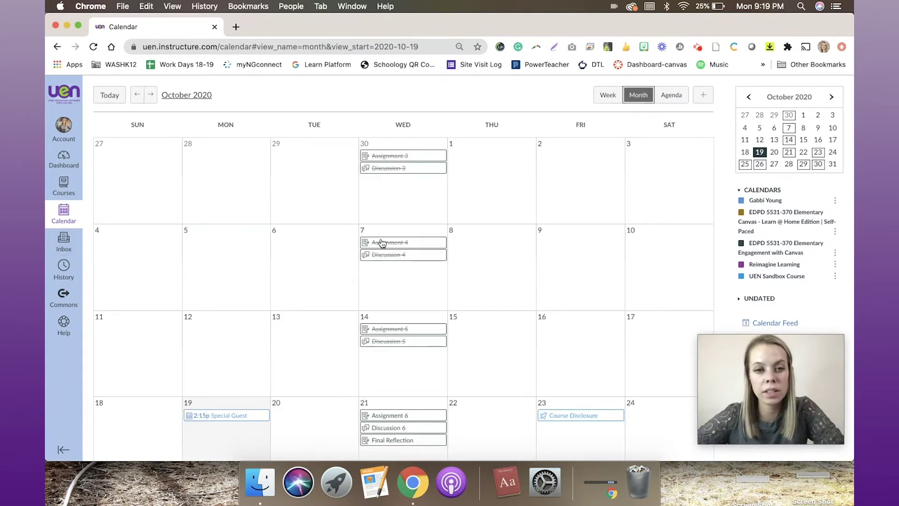
mouse_move(400, 249)
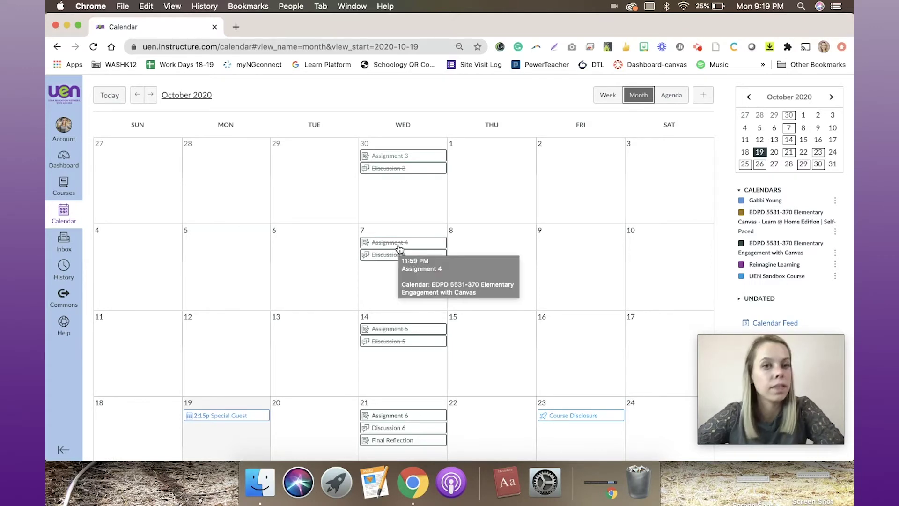
left_click(707, 98)
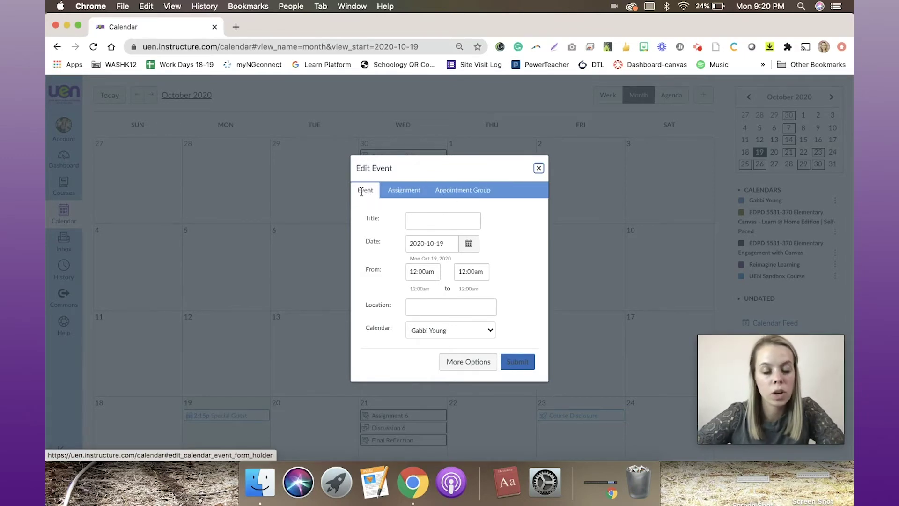
Title the new event Substitute and date it October 30, 2020
left_click(422, 221)
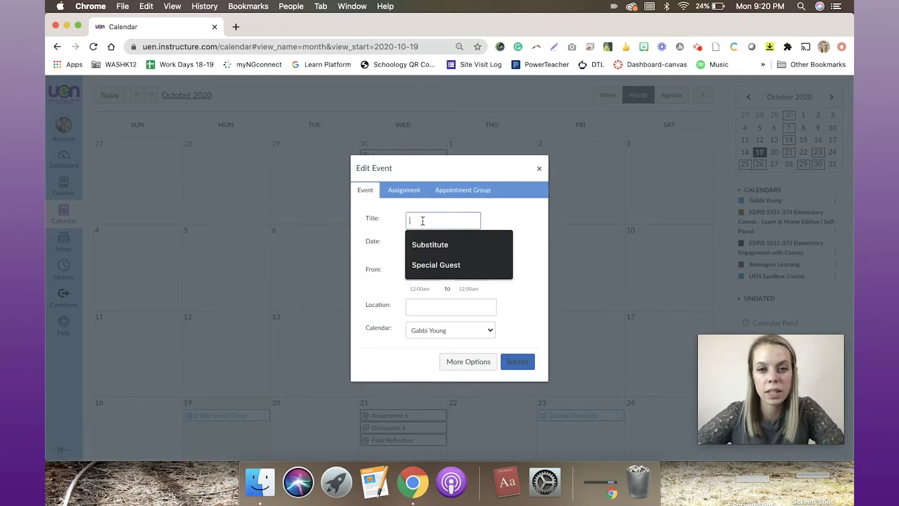
left_click(424, 244)
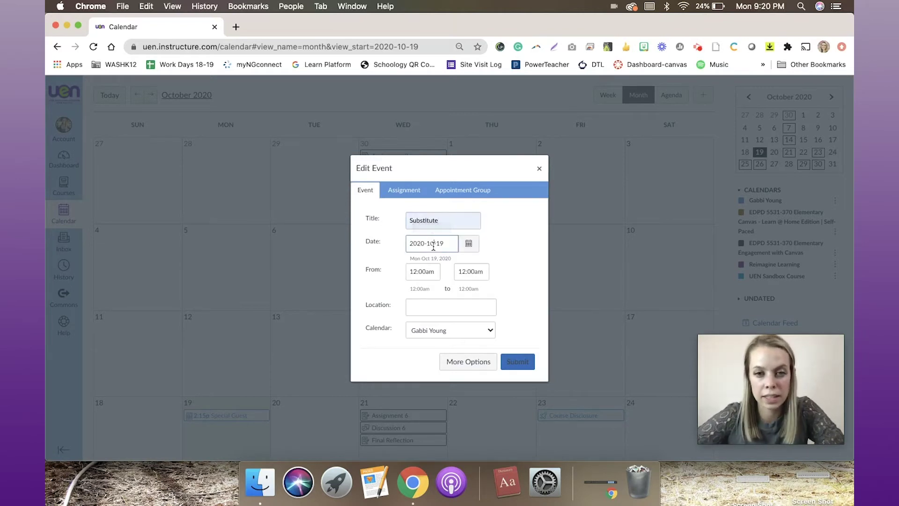
left_click(469, 243)
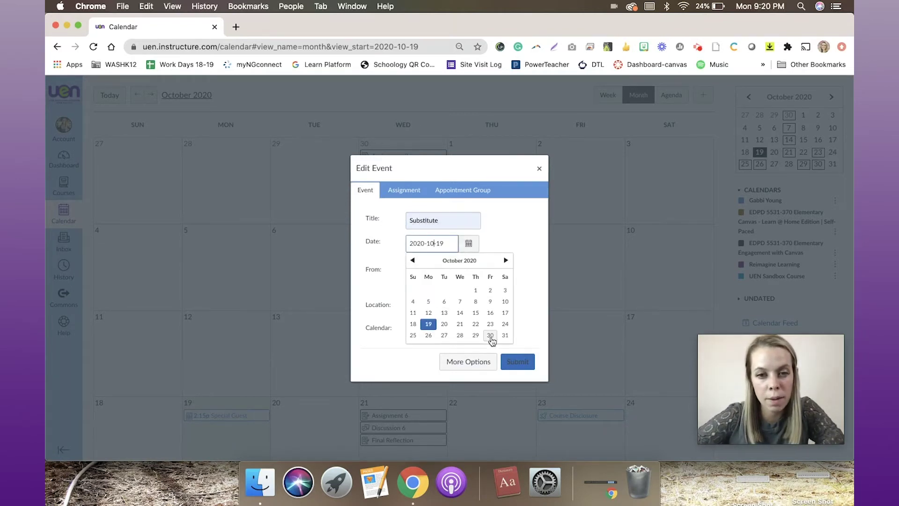
left_click(491, 335)
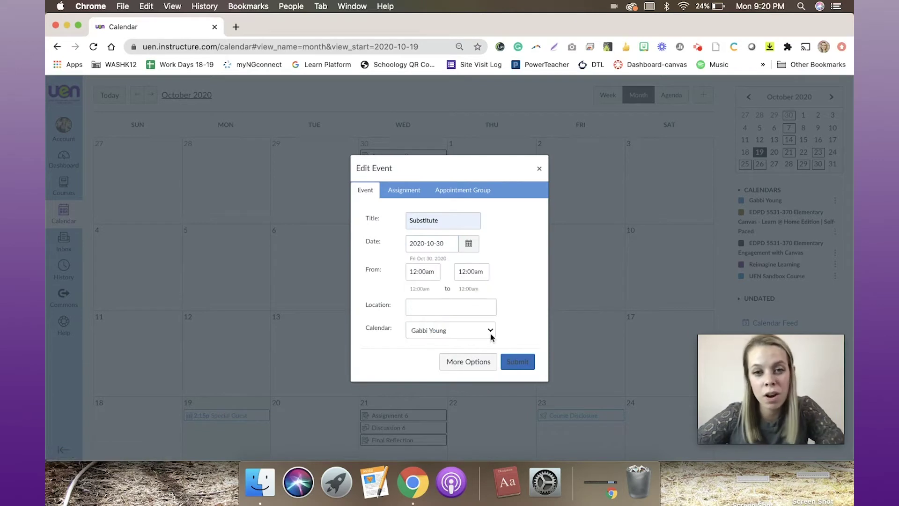
Set the Substitute event to run from 8:30am to 3:30PM
left_click(415, 274)
left_click_drag(439, 273, 393, 275)
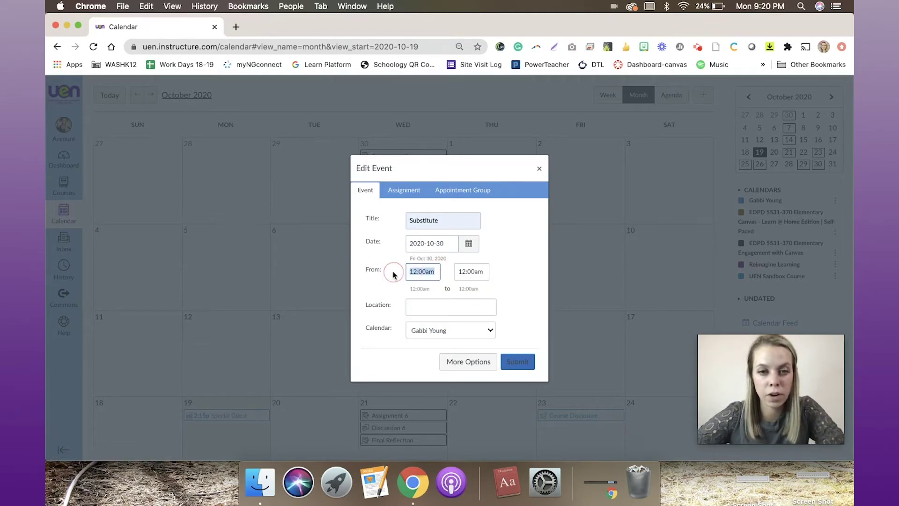
type("8")
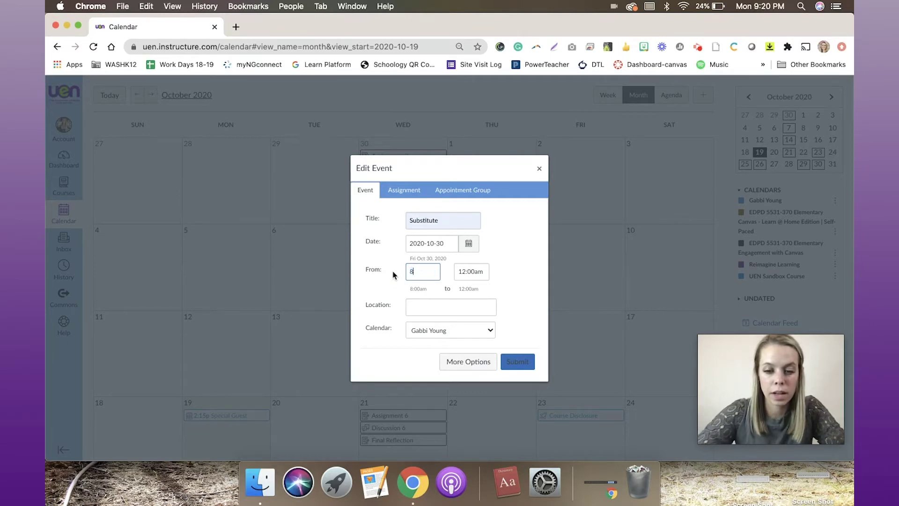
type(":30am")
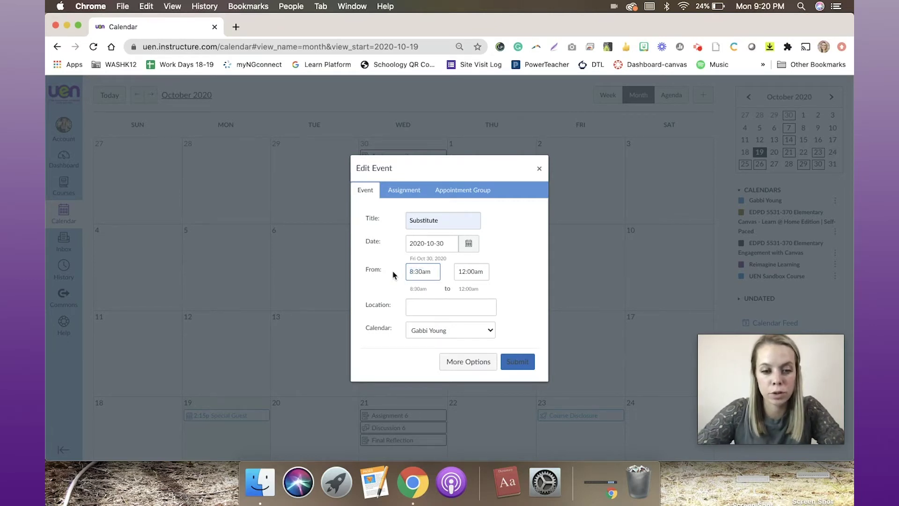
type("3")
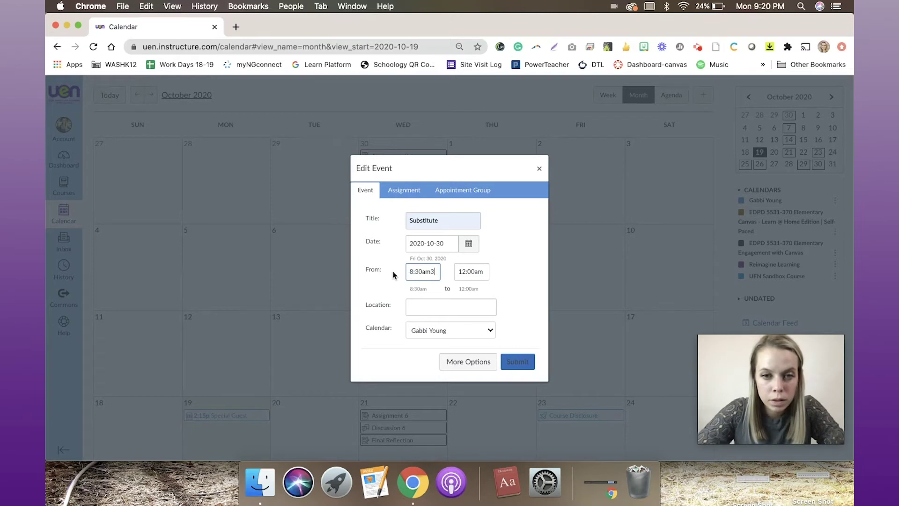
key("BackSpace")
key("Tab")
type("3:")
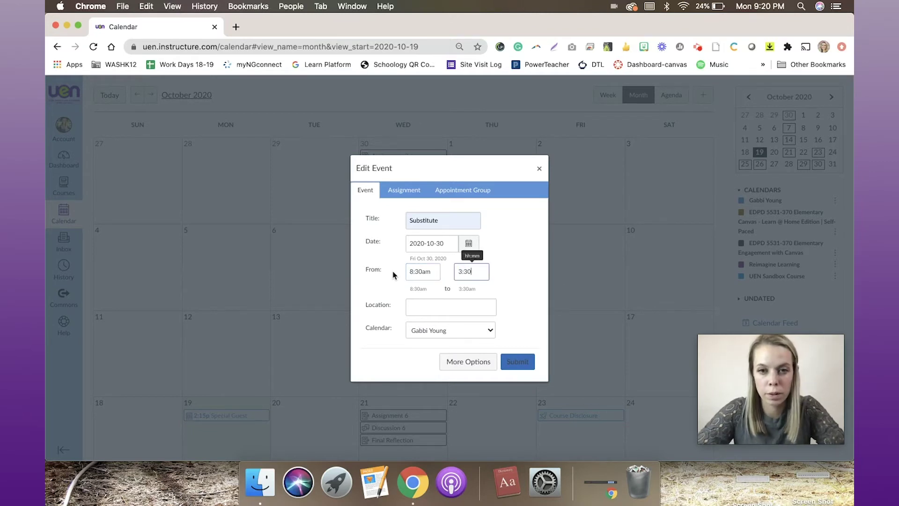
type("PM")
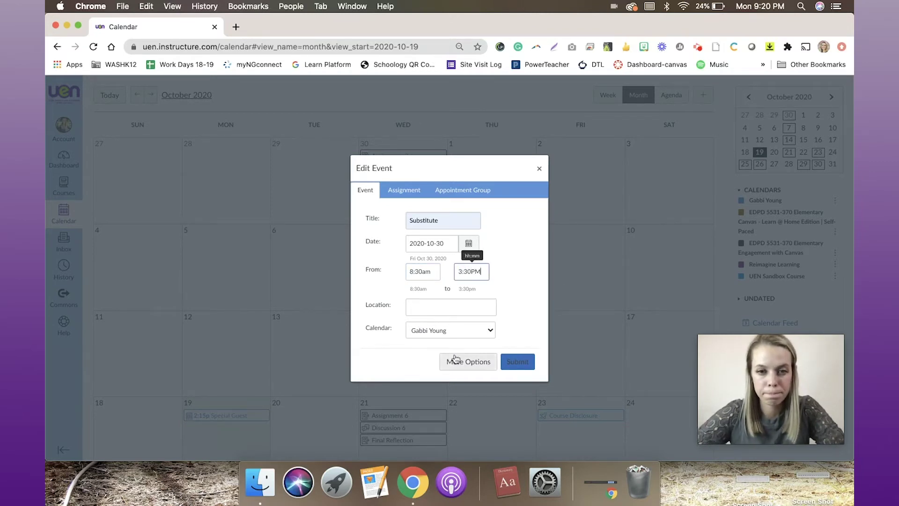
Put the event on the UEN Sandbox Course calendar and submit it
left_click(437, 332)
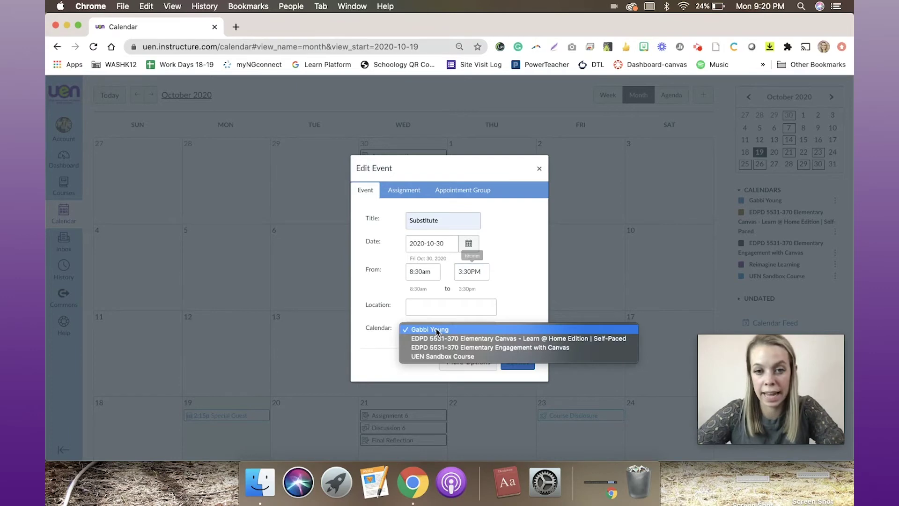
left_click(430, 357)
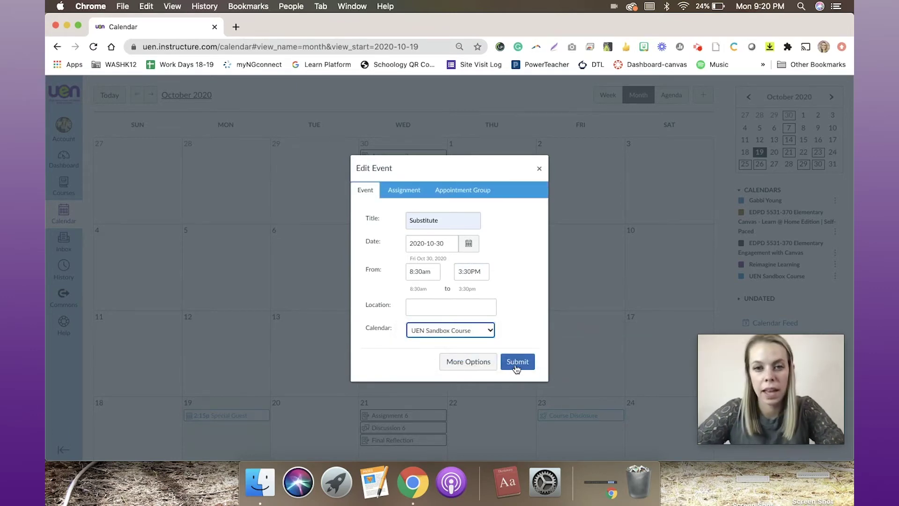
left_click(518, 361)
Drag the 8:30a Substitute event from Oct 30 onto Thursday Oct 29, then start a new entry
scroll(434, 364, "down", 5)
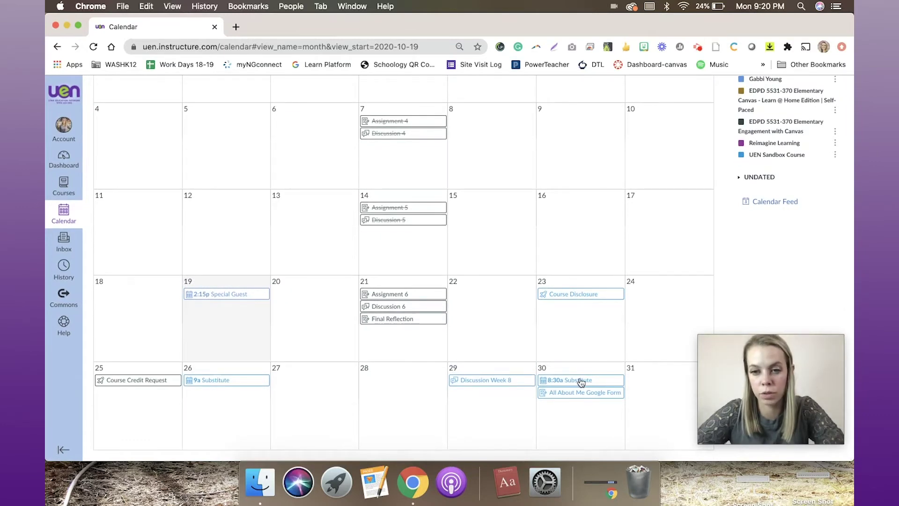
mouse_move(574, 384)
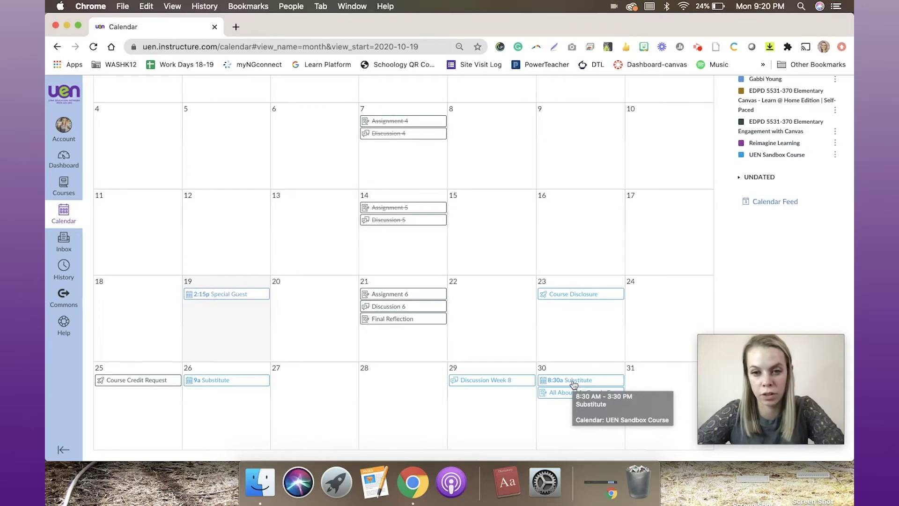
left_click_drag(575, 385, 486, 405)
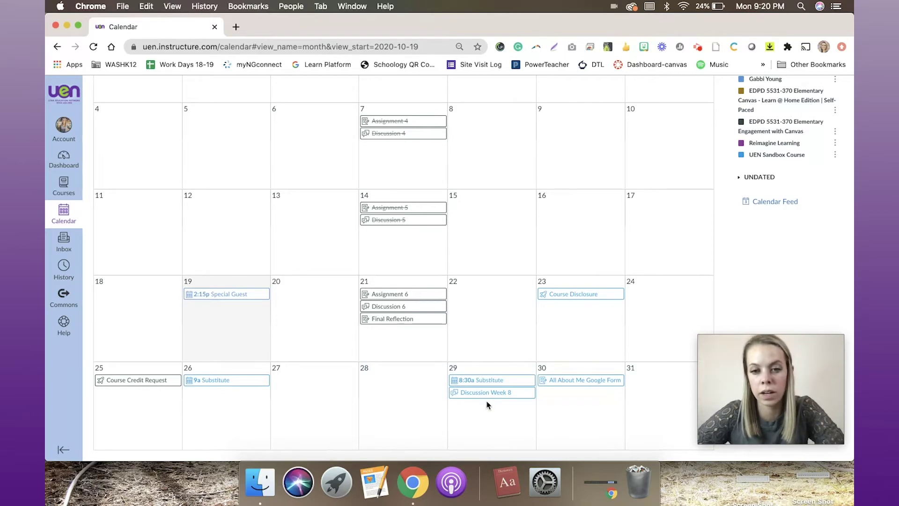
scroll(663, 126, "up", 5)
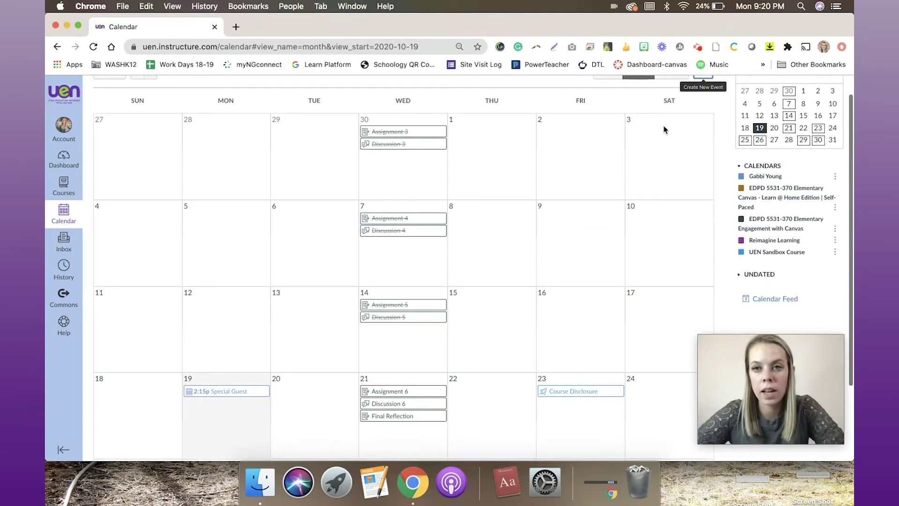
left_click(702, 97)
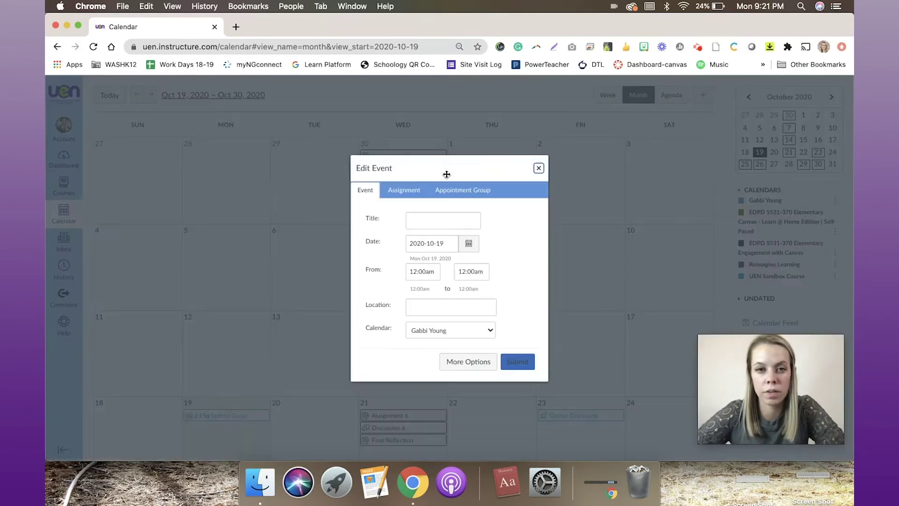
Make the new entry an assignment titled MATH HW 3.3, due Thursday Oct 29
left_click(398, 193)
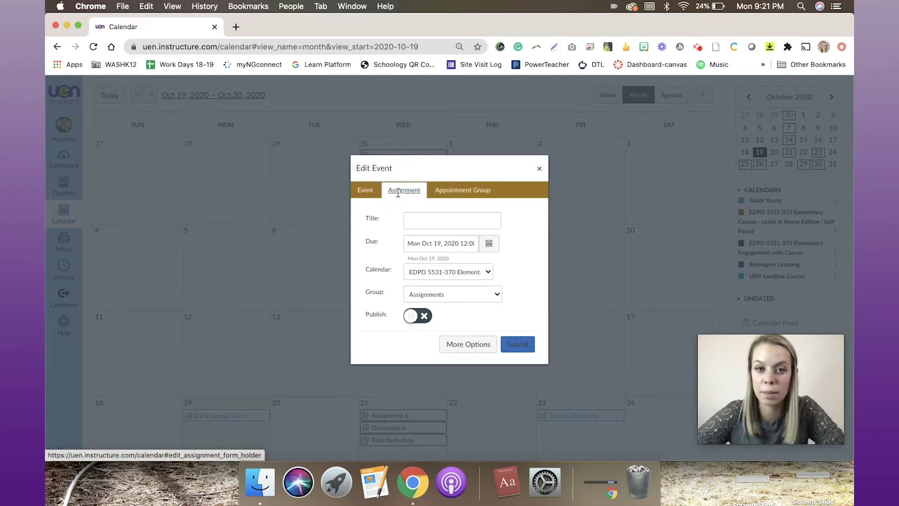
left_click(415, 222)
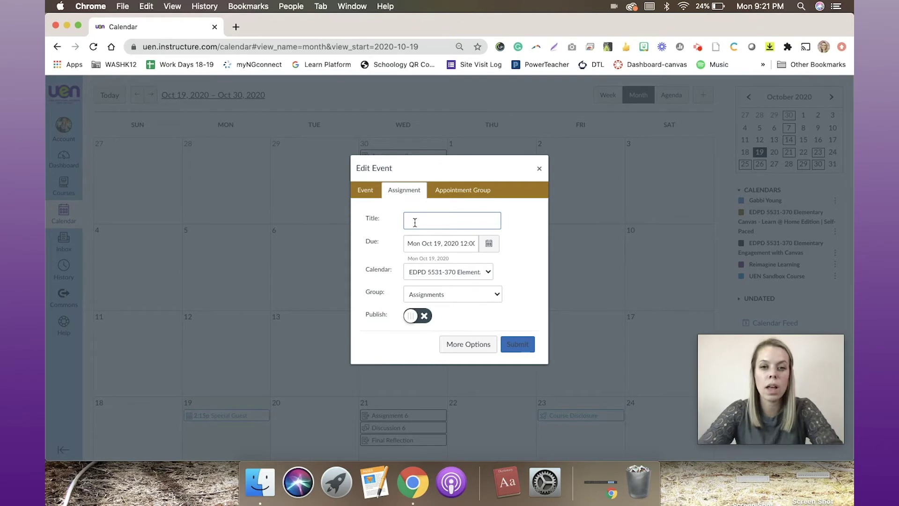
type("MATH HW 3.3")
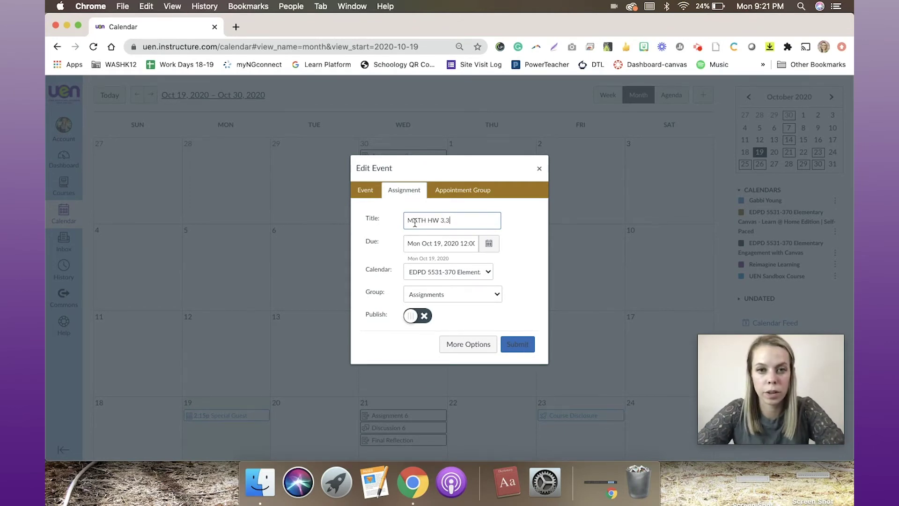
left_click(489, 246)
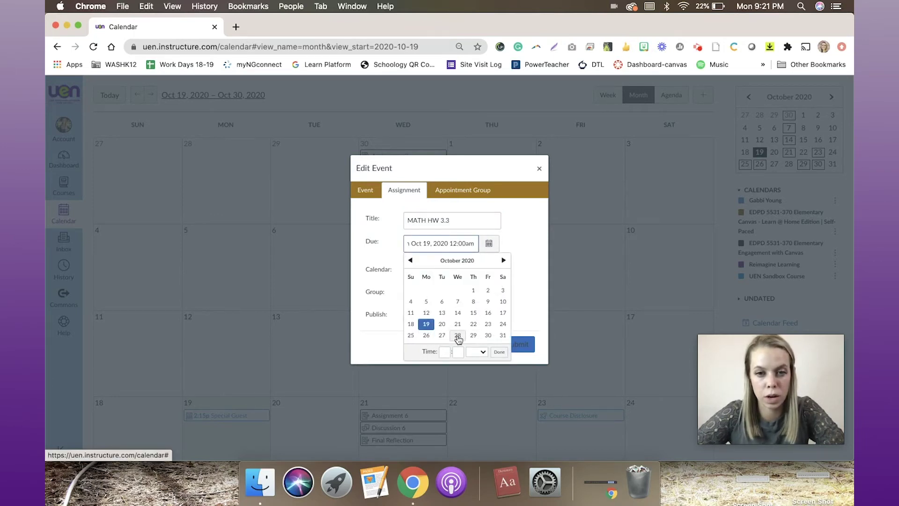
left_click(473, 335)
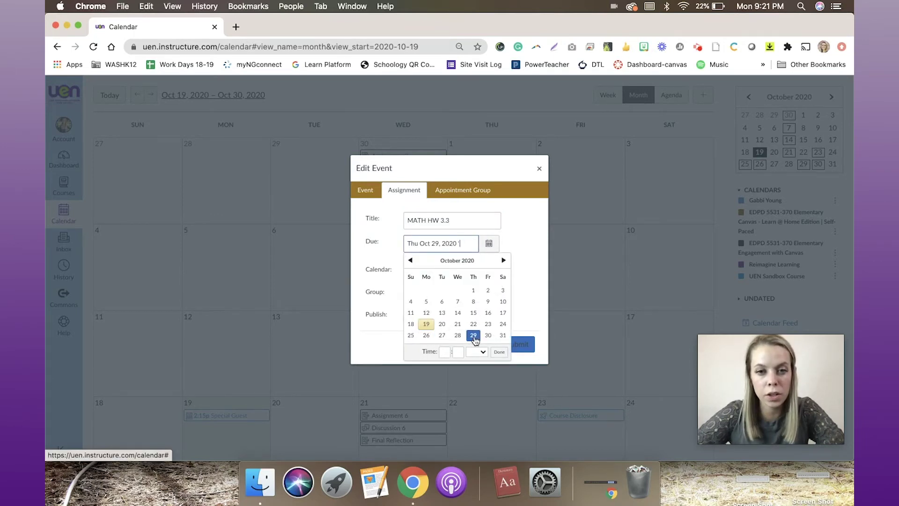
left_click(500, 353)
Place it in UEN Sandbox Course's Assignments group, mark it published, and continue to the full editor
left_click(425, 275)
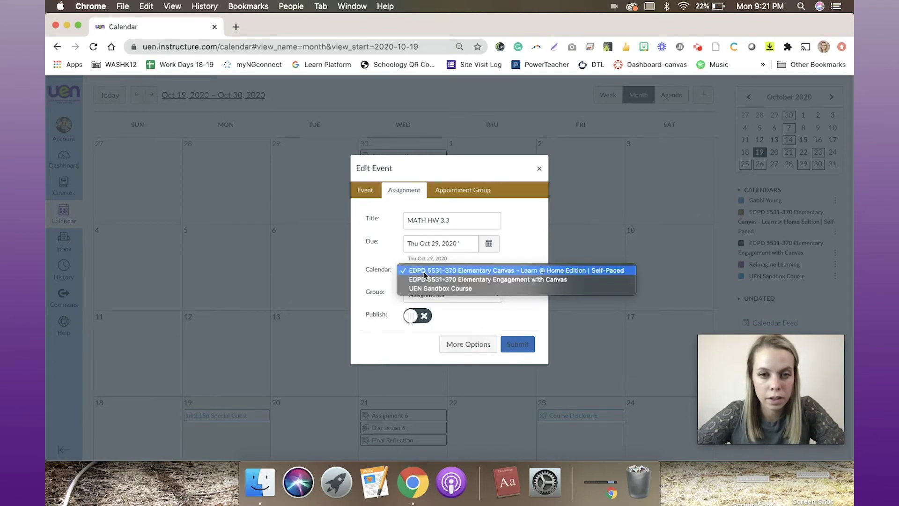
left_click(426, 288)
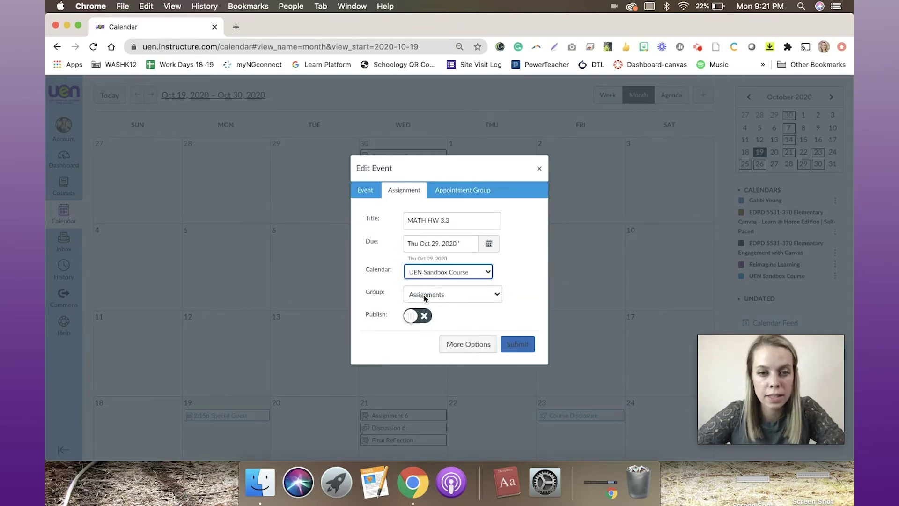
left_click(425, 295)
left_click(447, 295)
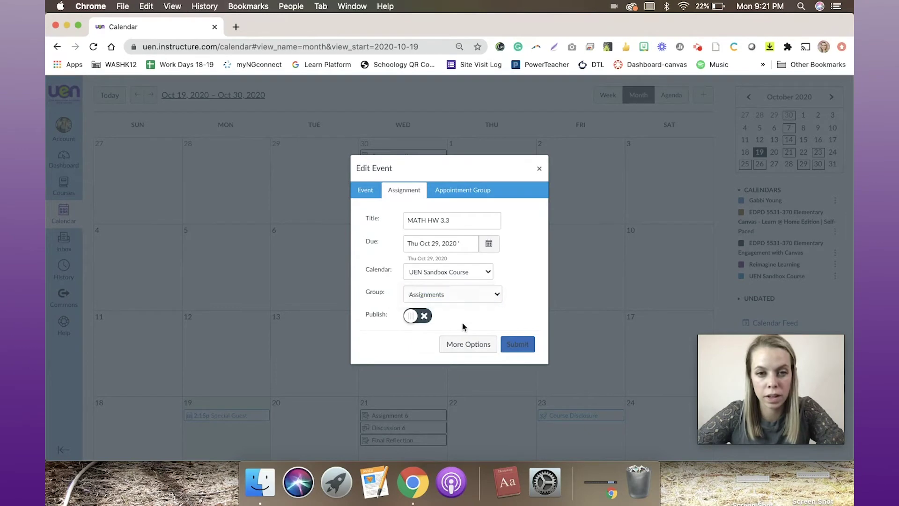
left_click(413, 318)
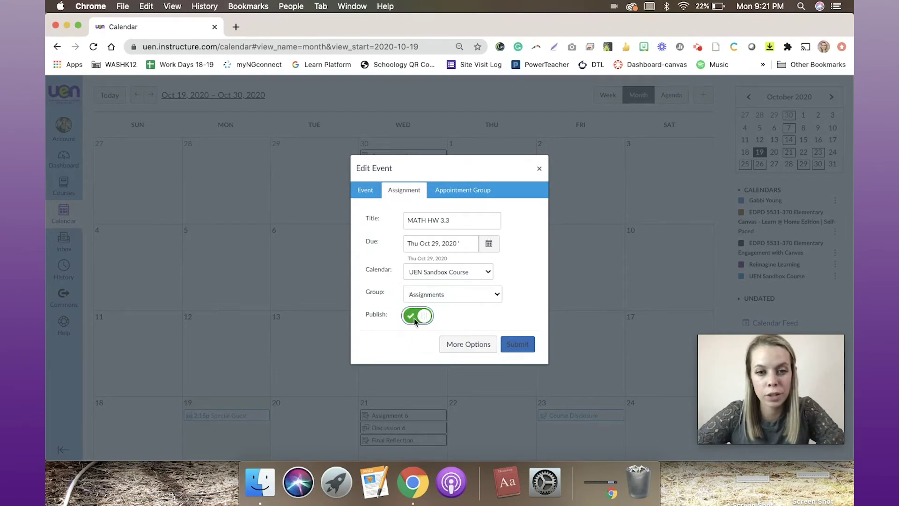
left_click(477, 348)
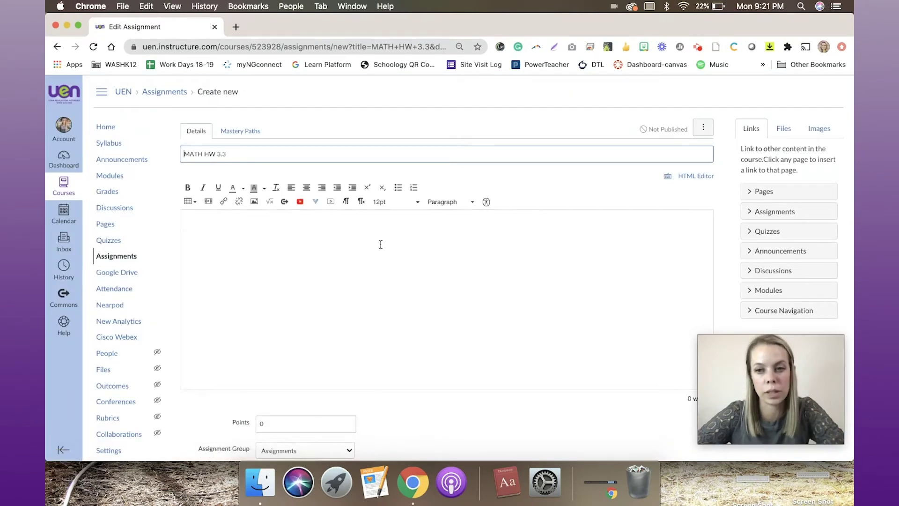
Review the MATH HW 3.3 page, confirm the Oct 29 due date, and Save & Publish
scroll(366, 248, "down", 2)
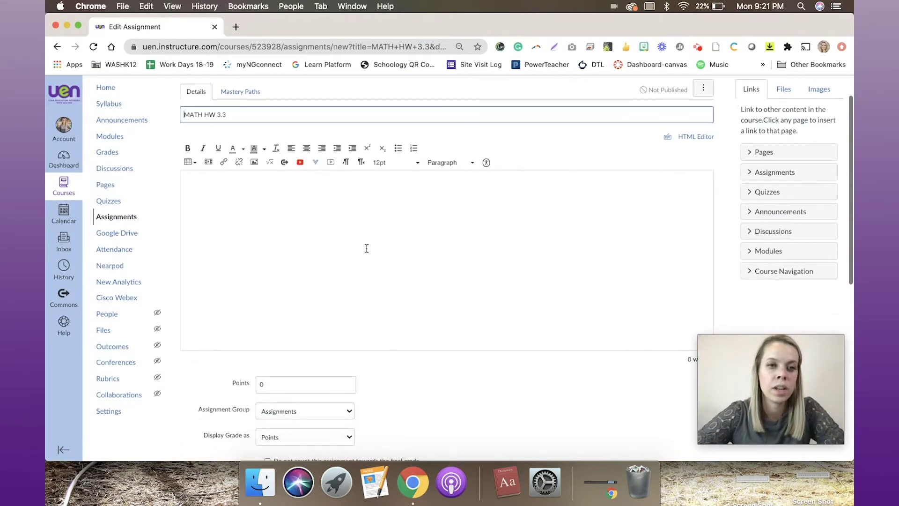
scroll(367, 248, "up", 1)
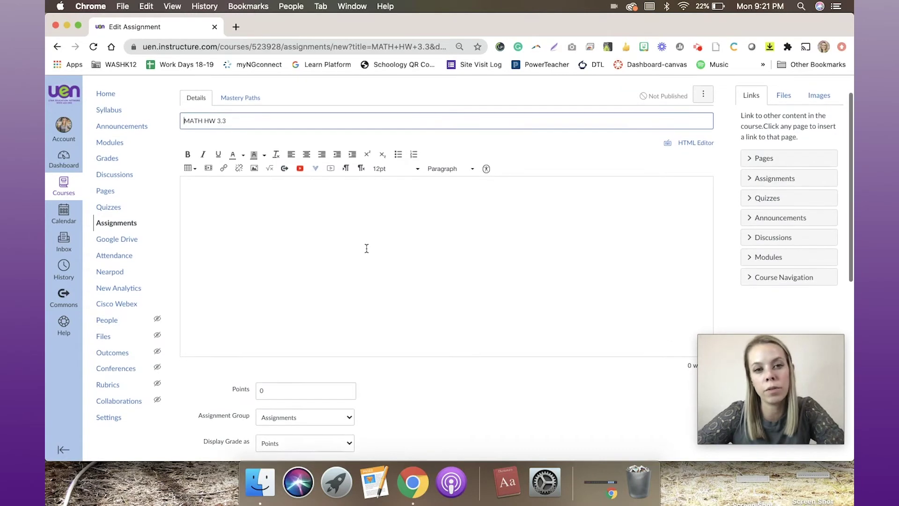
scroll(367, 248, "up", 1)
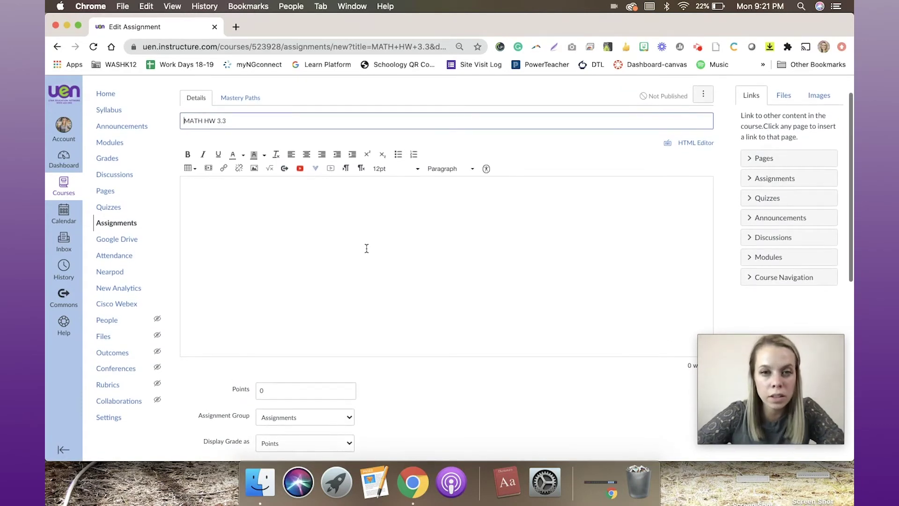
scroll(367, 248, "down", 1)
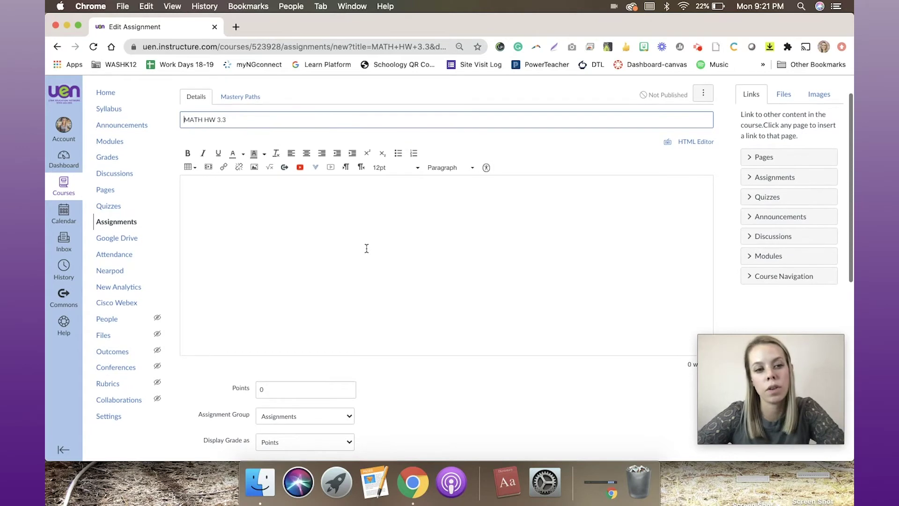
scroll(367, 249, "down", 1)
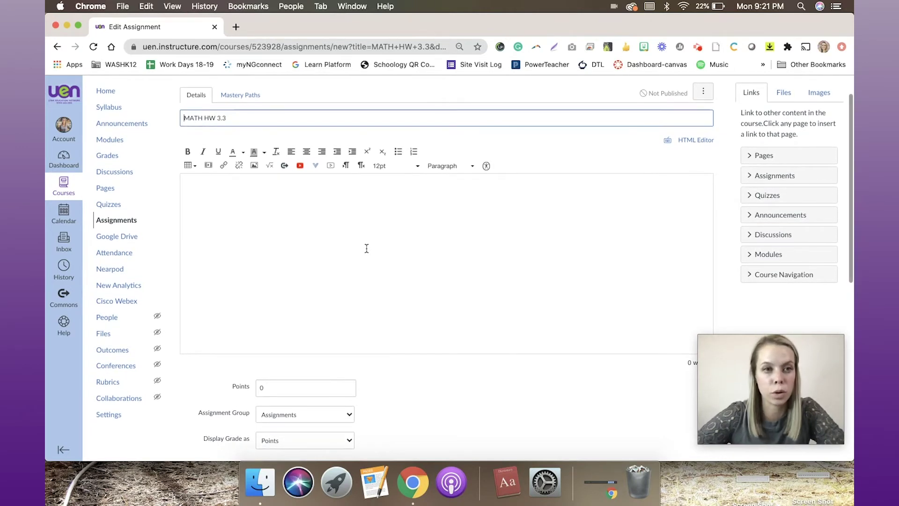
scroll(367, 248, "down", 1)
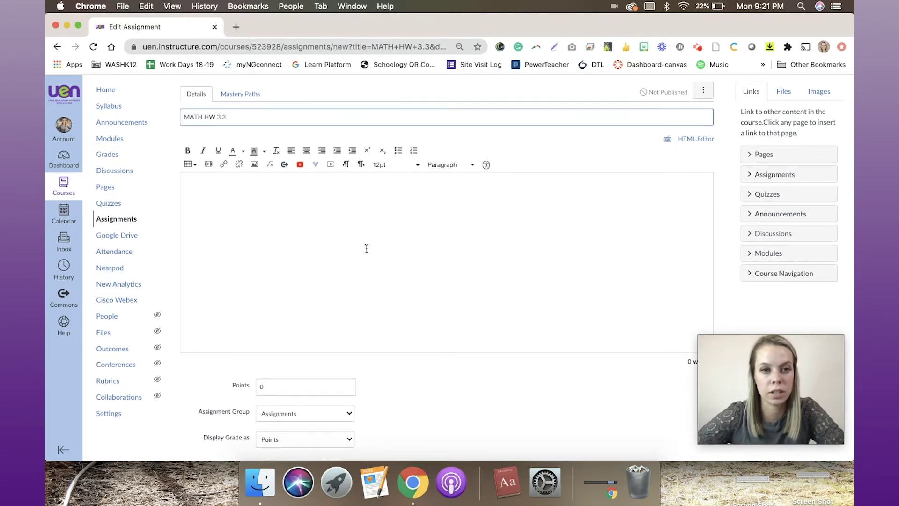
left_click(348, 236)
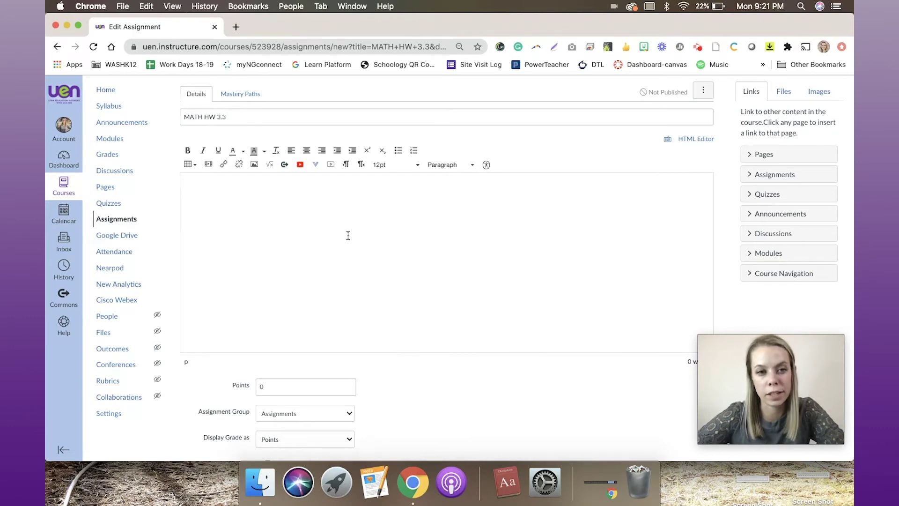
scroll(348, 236, "down", 2)
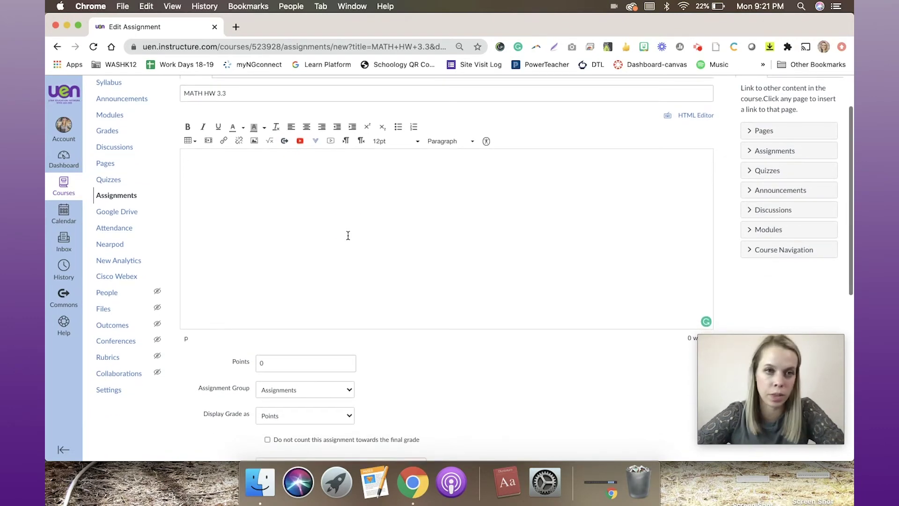
scroll(348, 236, "down", 12)
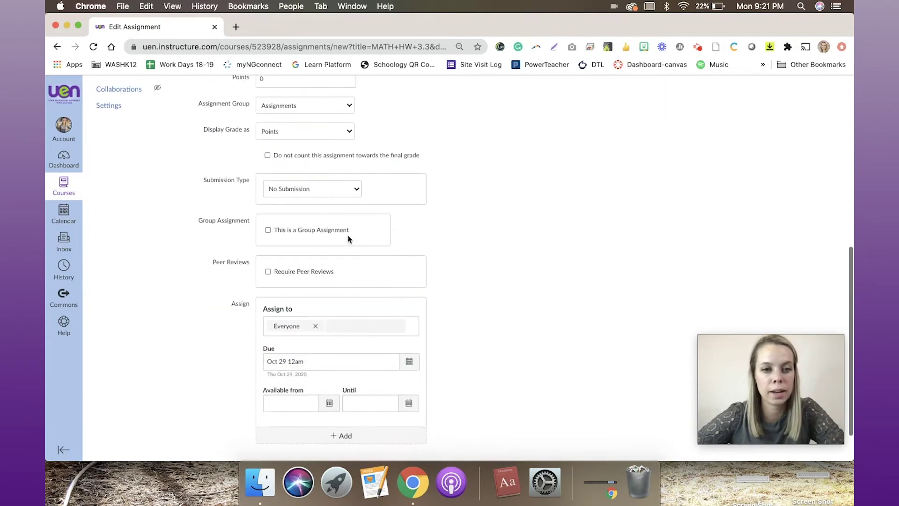
scroll(348, 237, "down", 2)
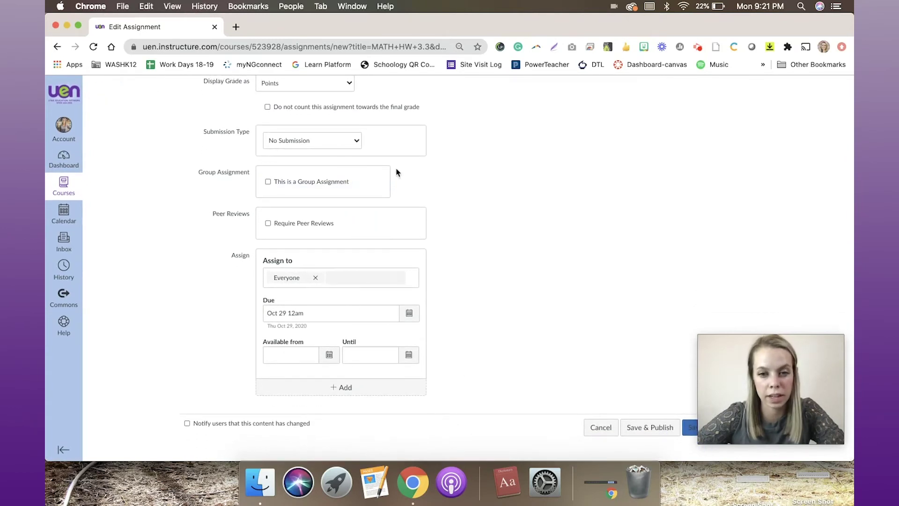
left_click(651, 429)
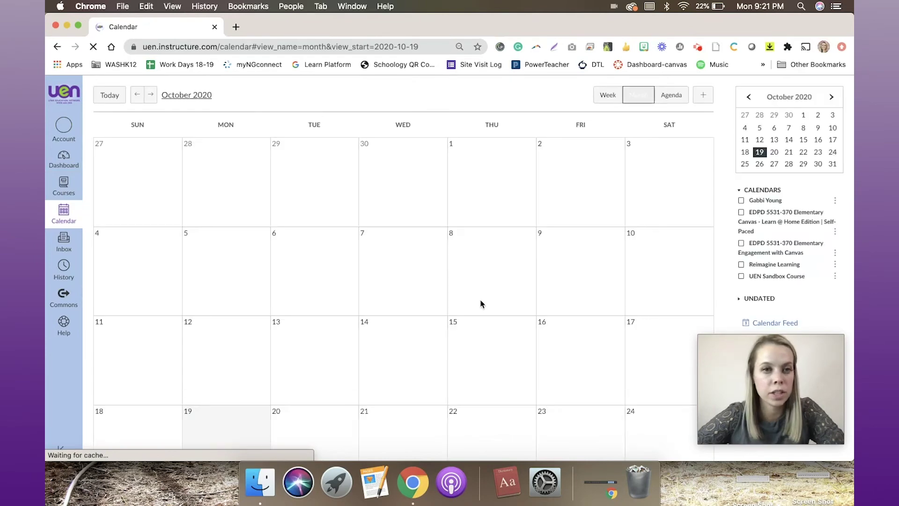
scroll(481, 305, "down", 5)
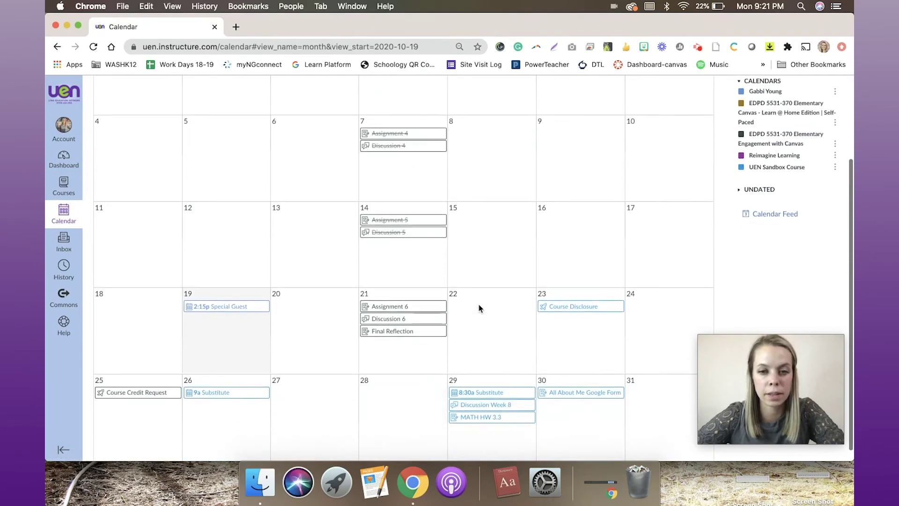
scroll(480, 308, "down", 1)
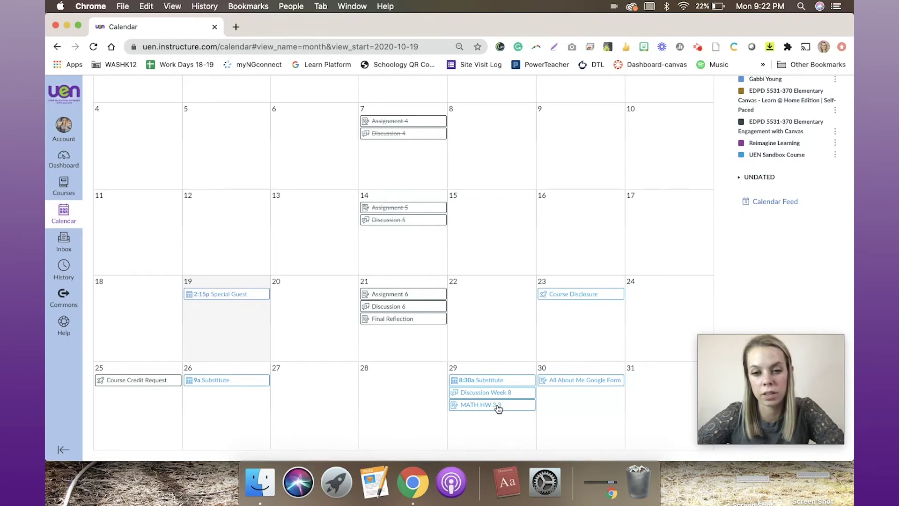
scroll(499, 409, "up", 5)
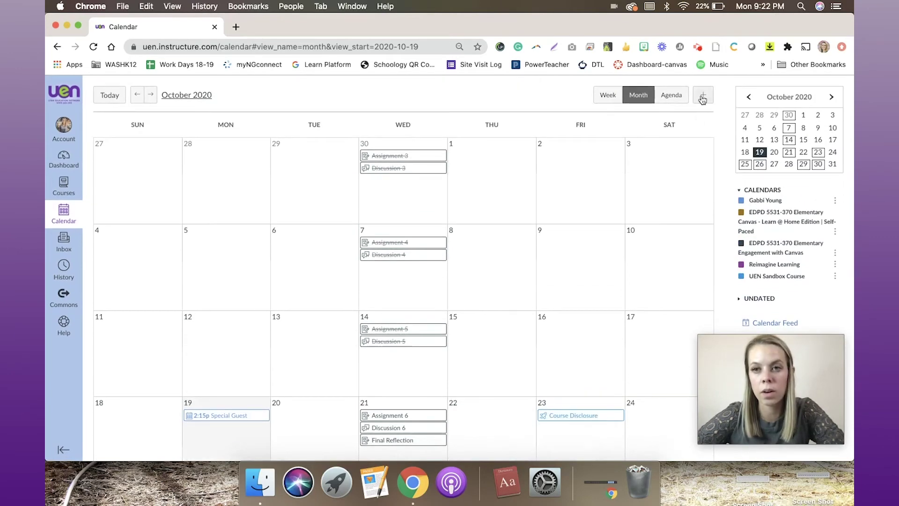
left_click(702, 97)
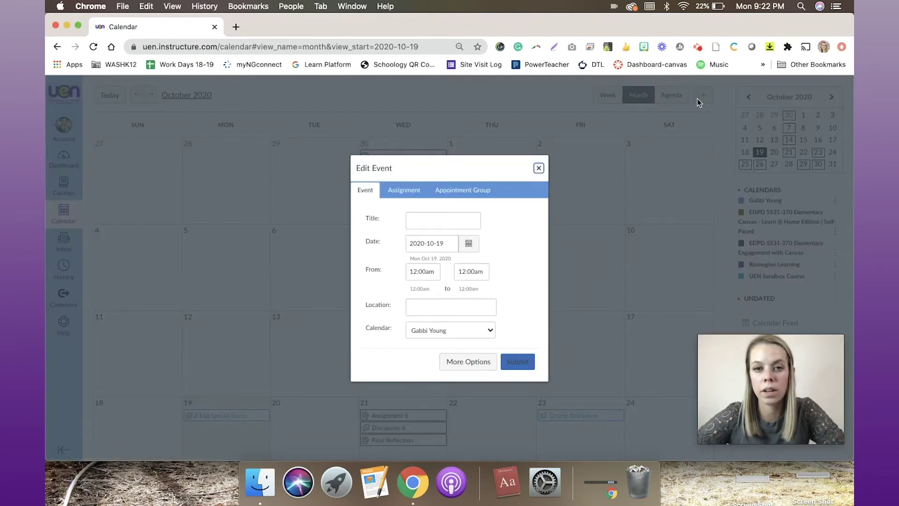
left_click(457, 195)
left_click(401, 239)
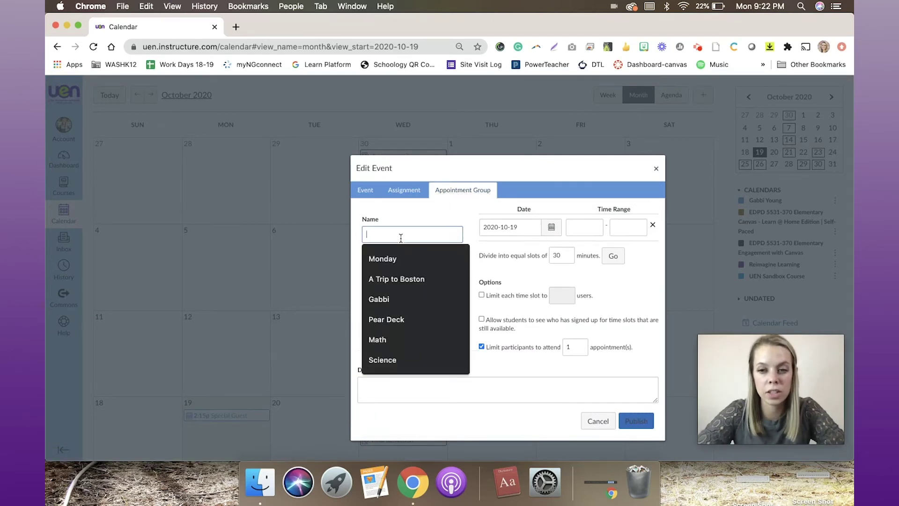
type("Group")
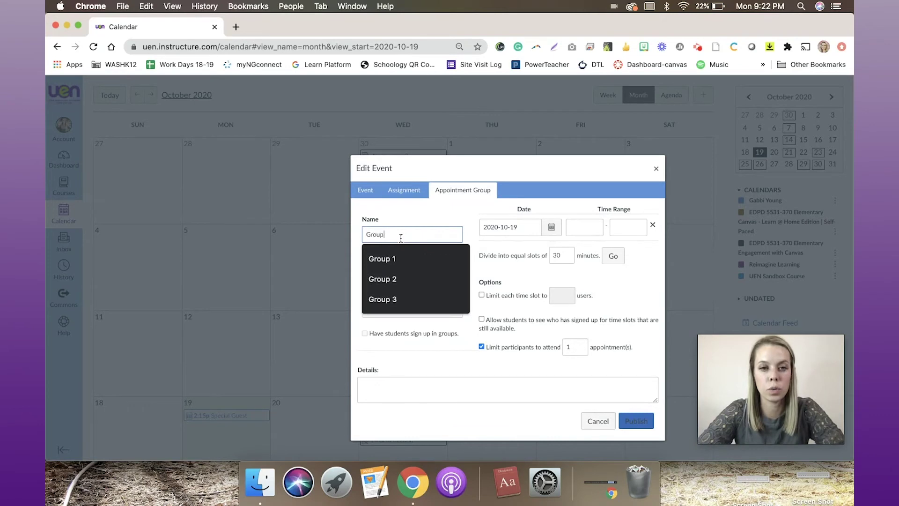
type(" Project")
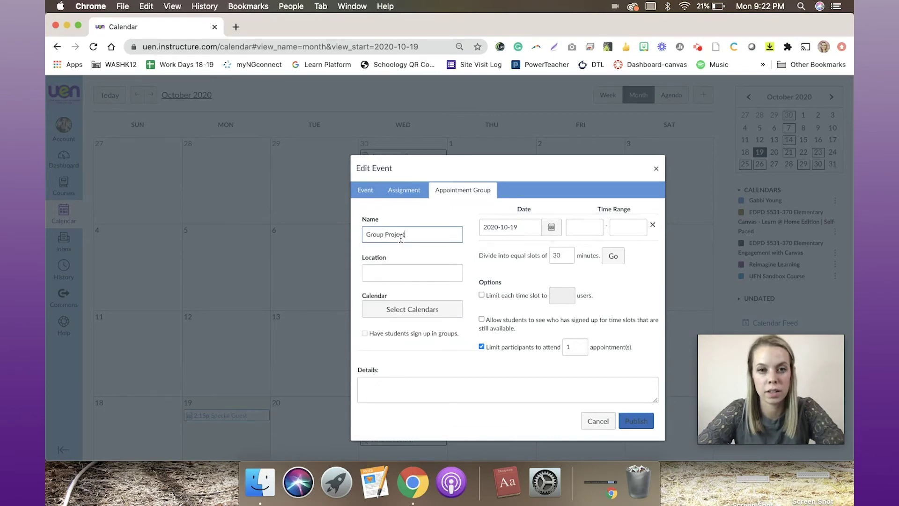
type(" Fossils")
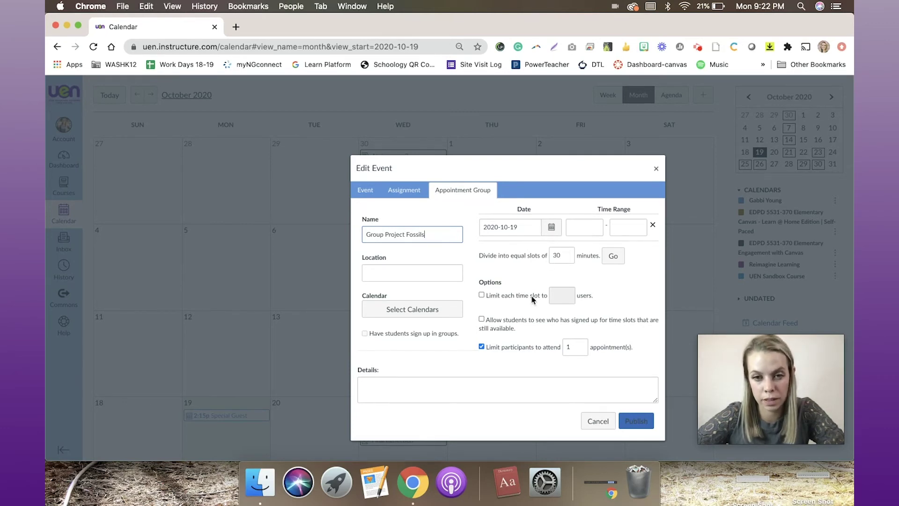
left_click(482, 296)
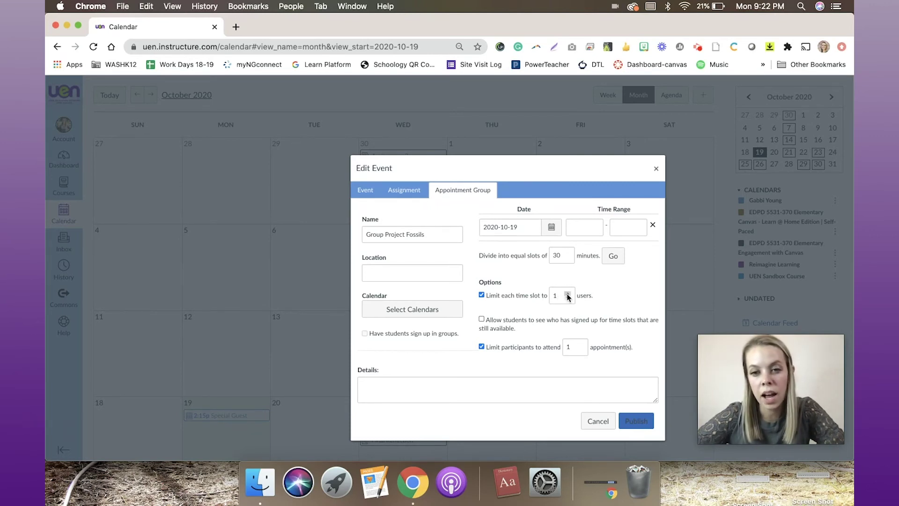
left_click(567, 293)
left_click(568, 293)
left_click(568, 294)
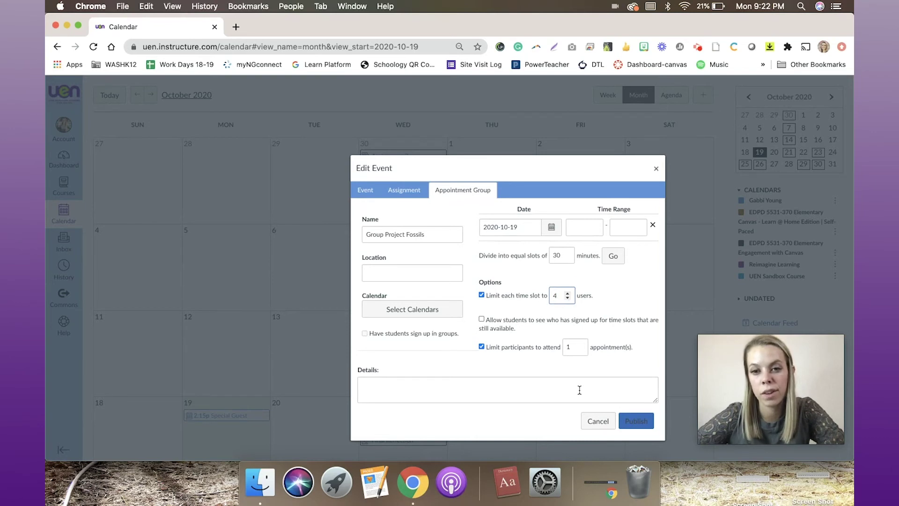
left_click(568, 294)
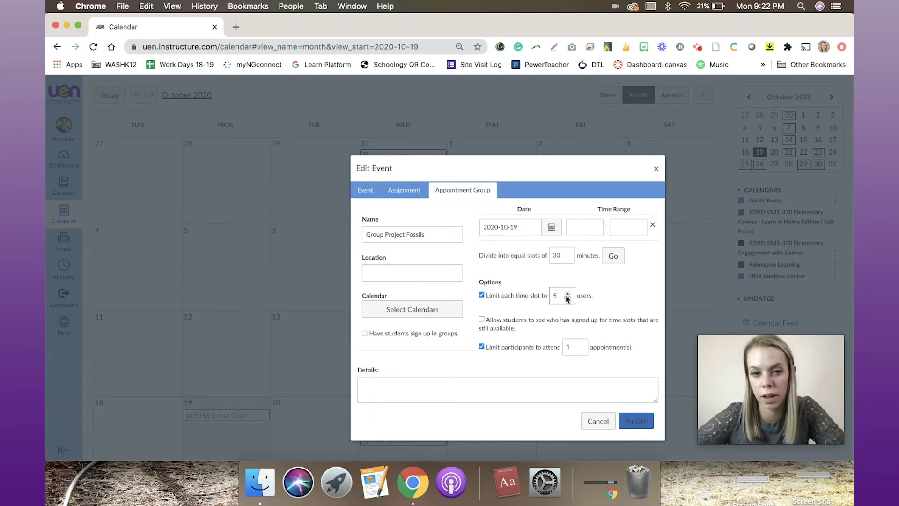
scroll(567, 298, "down", 2)
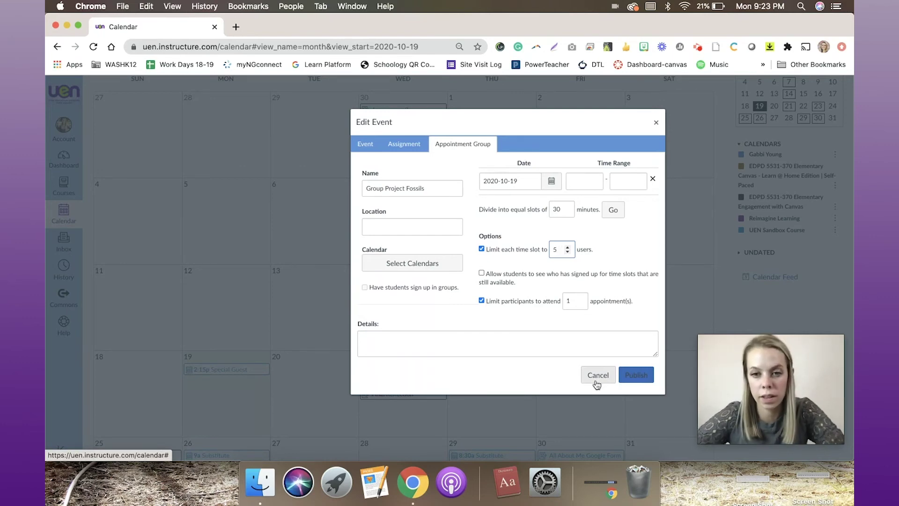
left_click(598, 376)
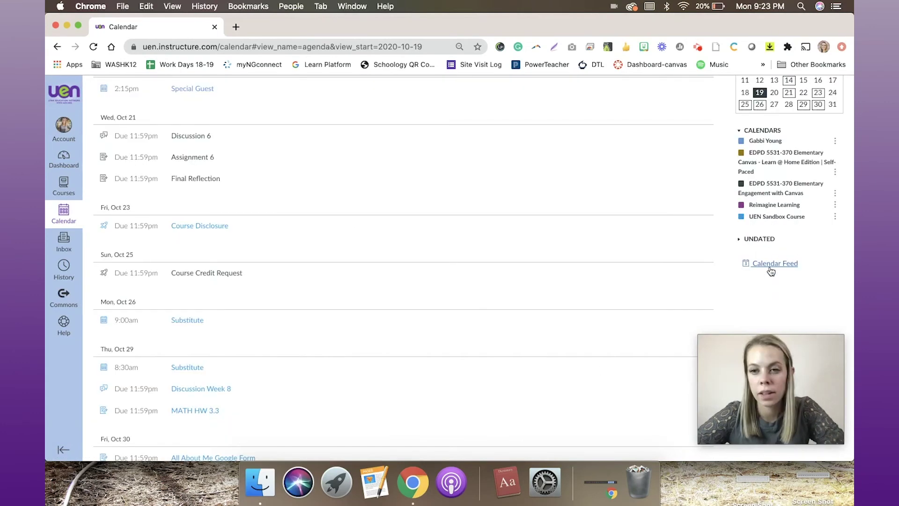
View the iCal calendar feed link, then close that dialog
left_click(775, 264)
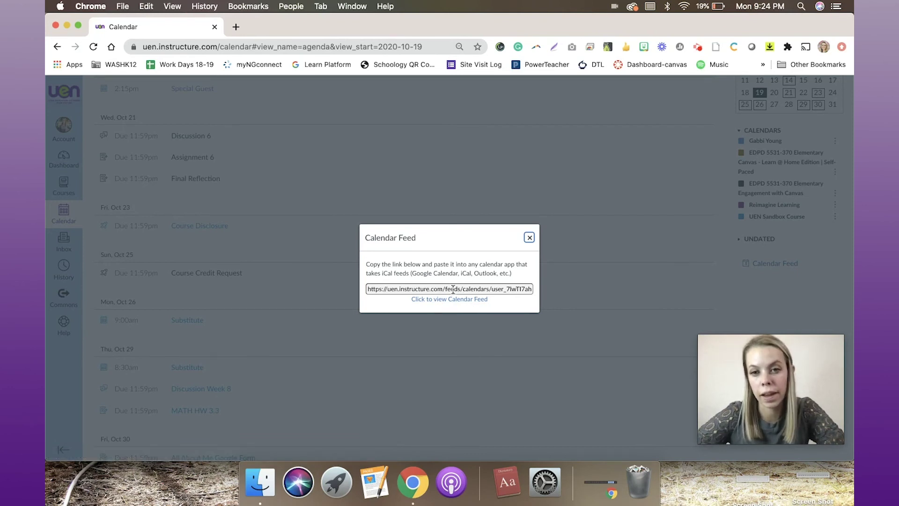
left_click(529, 238)
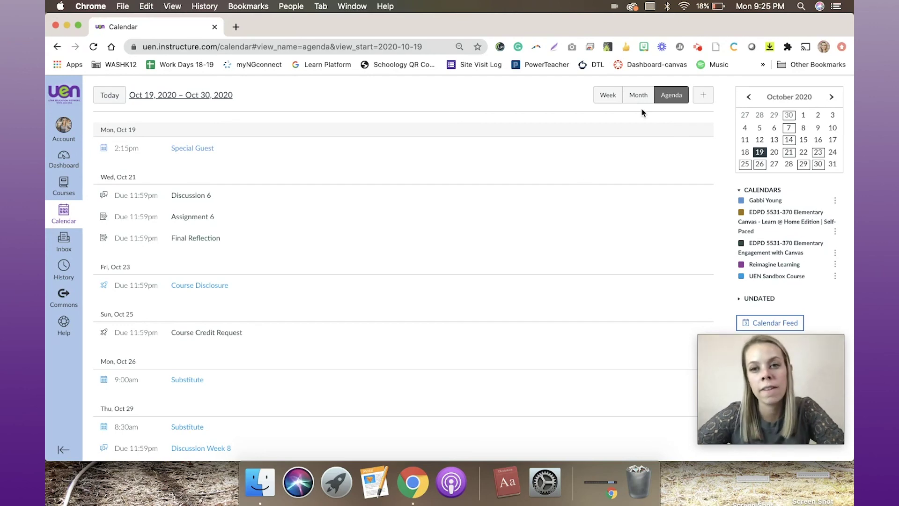
Return to the October 2020 month grid and check Substitute and MATH HW 3.3 on Oct 29
left_click(635, 96)
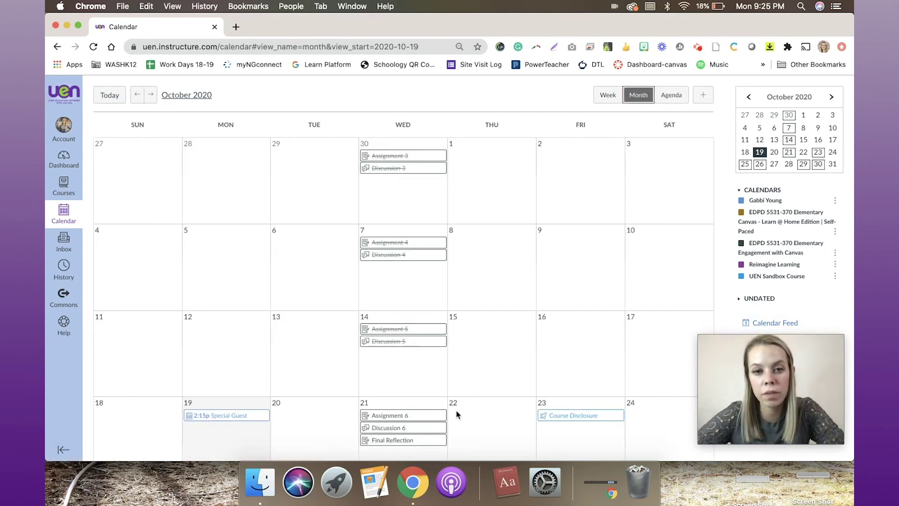
scroll(457, 413, "down", 5)
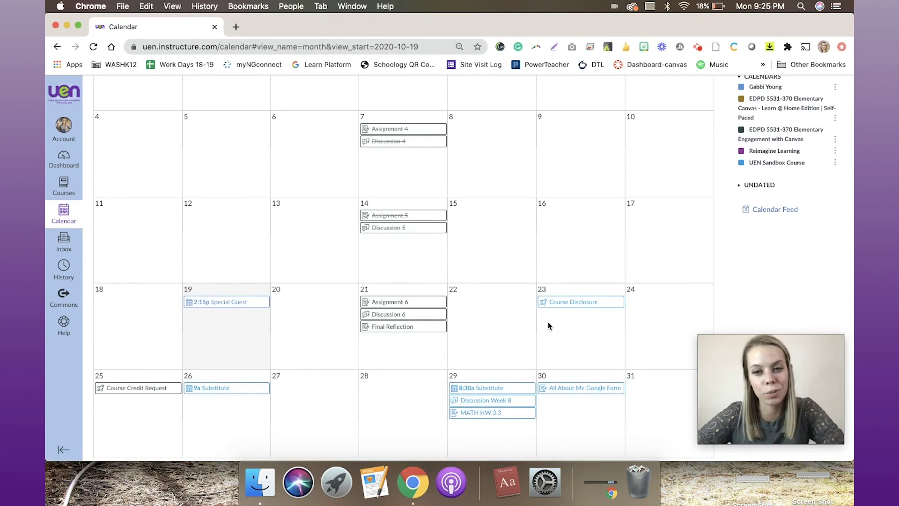
scroll(549, 325, "up", 4)
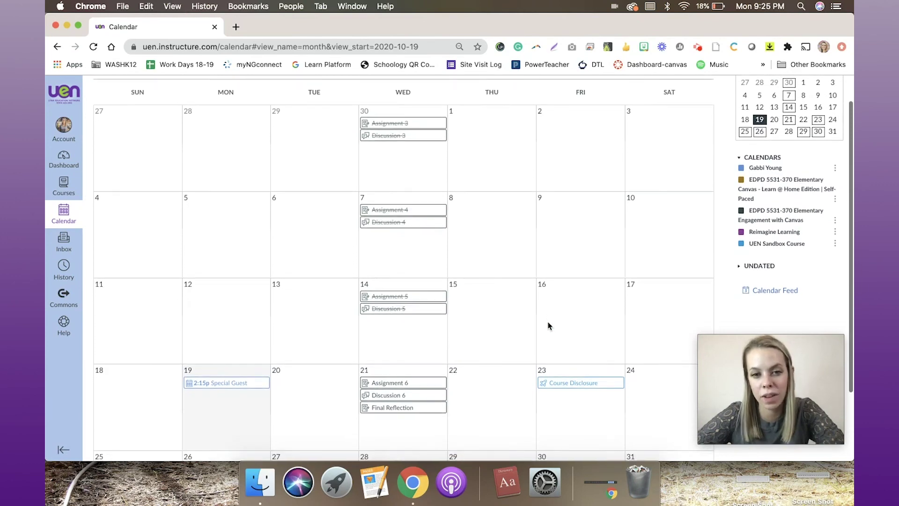
scroll(550, 326, "down", 1)
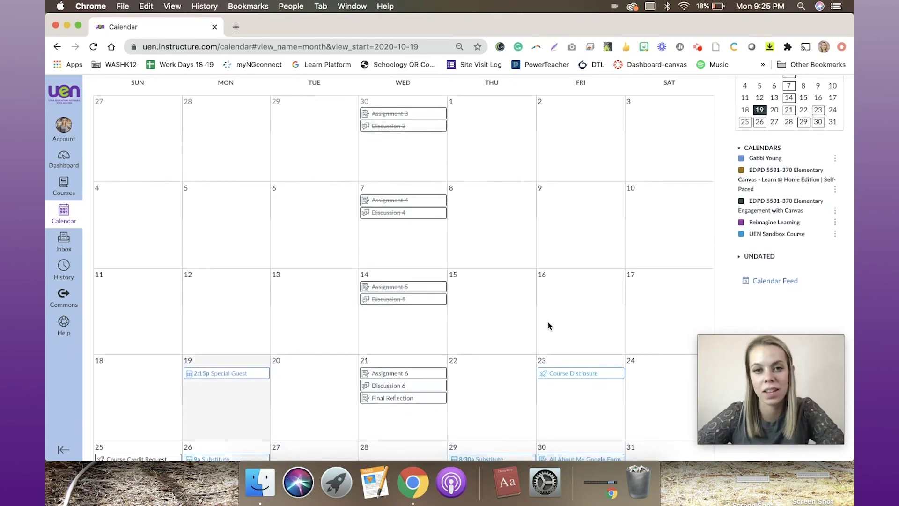
scroll(550, 326, "up", 1)
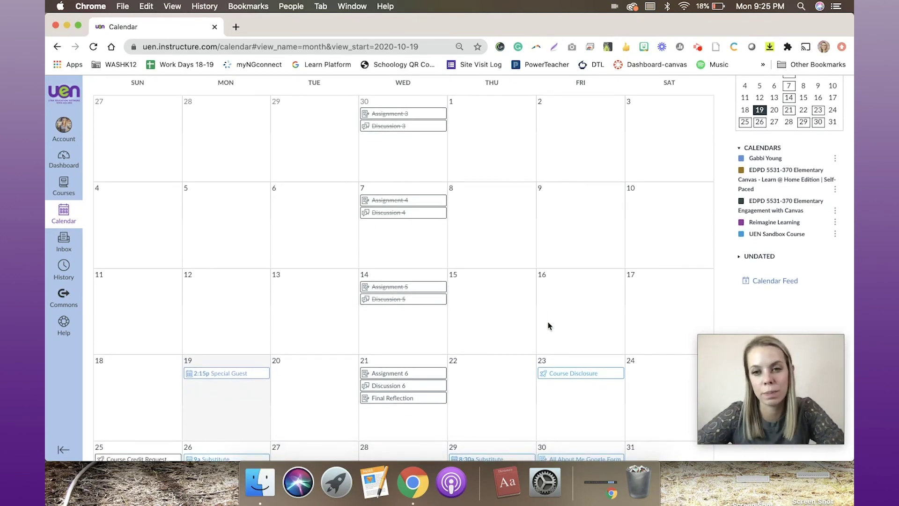
scroll(449, 200, "up", 2)
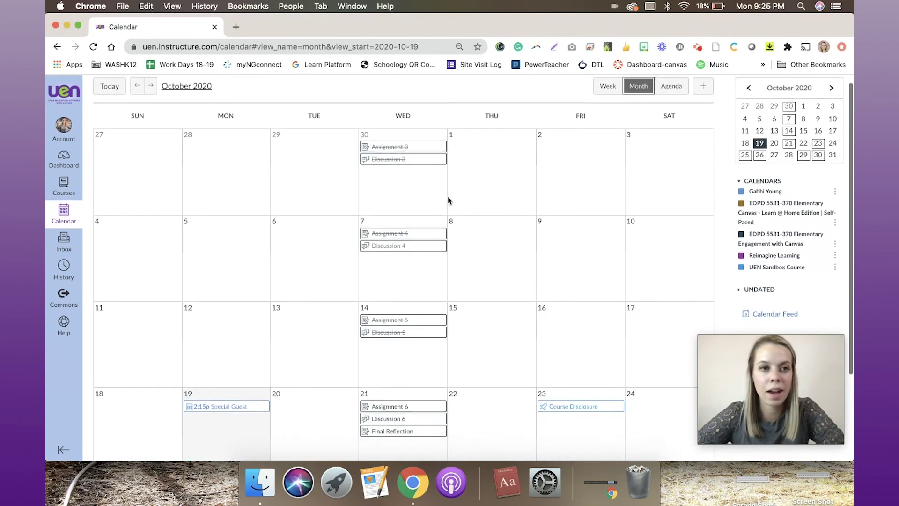